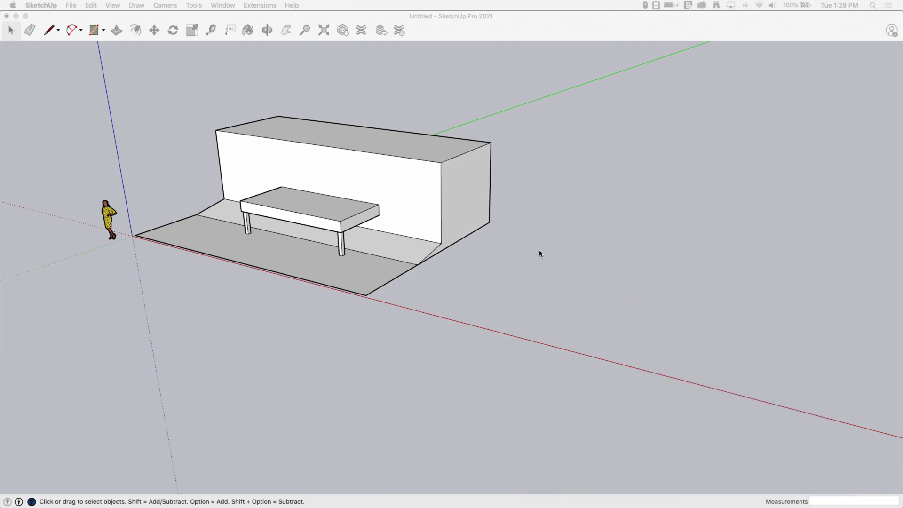
- Move the floating Solid Tools palette to the corner of the drawing area, clear of the bench and wall model
click(474, 275)
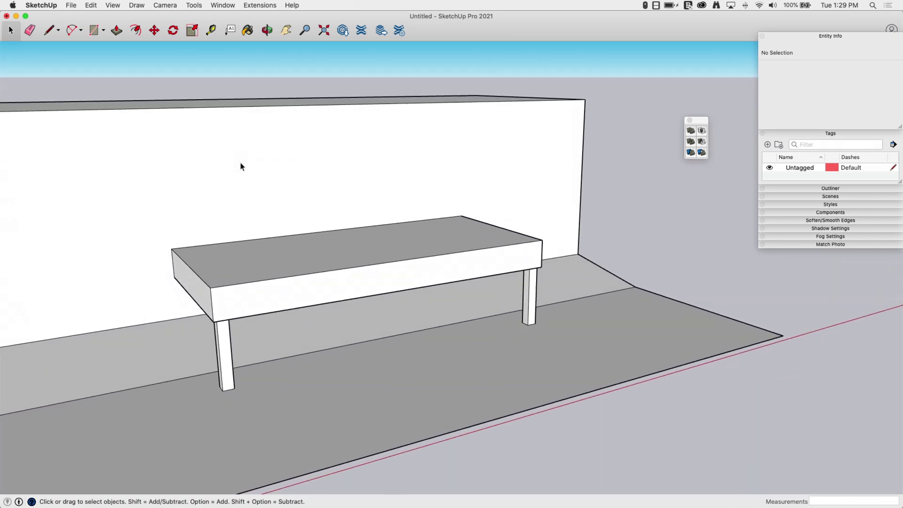
middle_drag(535, 400, 582, 241)
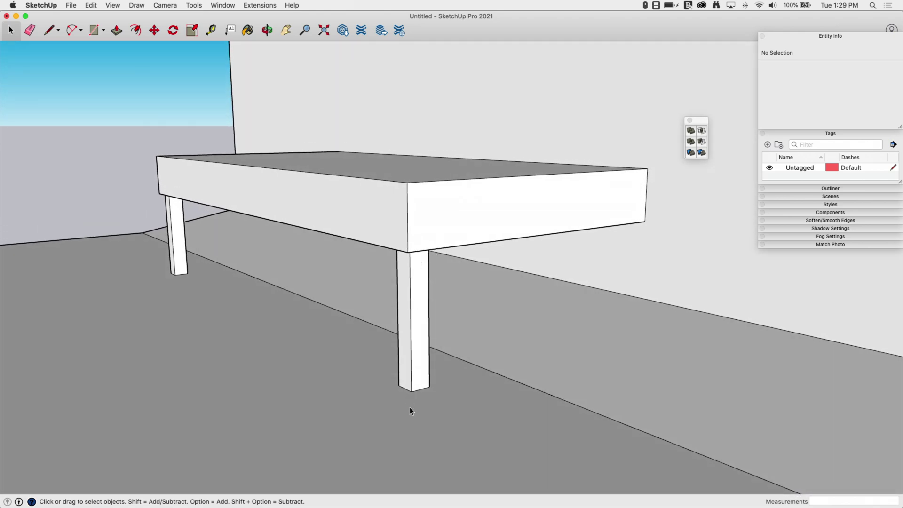
middle_drag(492, 393, 412, 269)
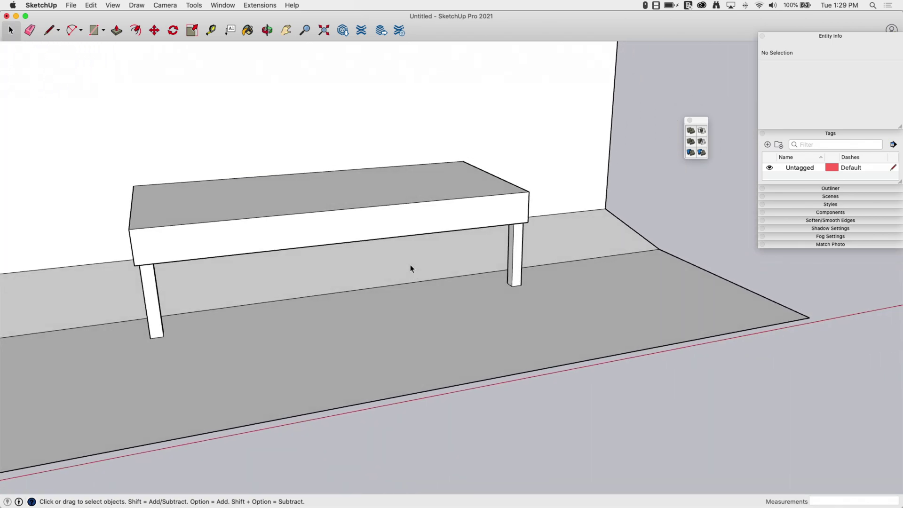
mouse_move(504, 221)
middle_down()
mouse_move(528, 222)
mouse_move(512, 208)
middle_up()
drag(701, 121, 20, 47)
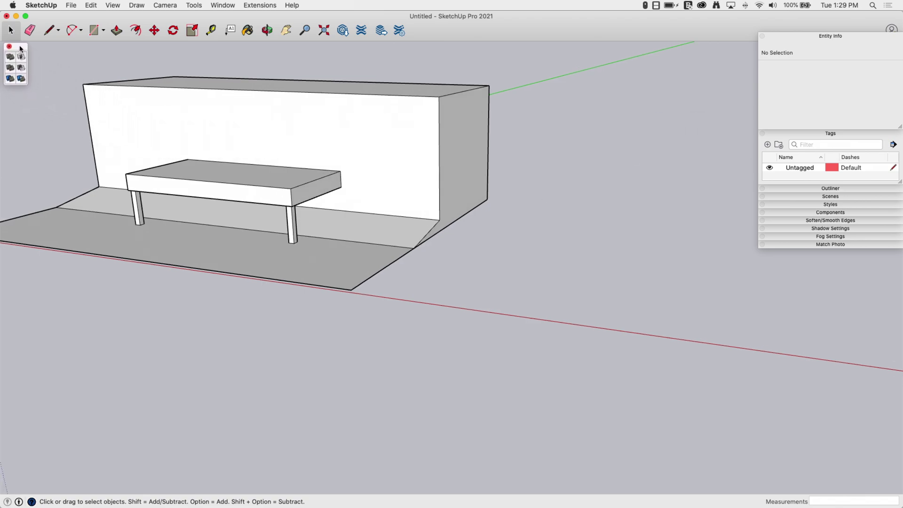
- Draw a 2" by 0.25" rectangle flat on the ground in the empty space beside the large box
middle_drag(417, 219, 374, 304)
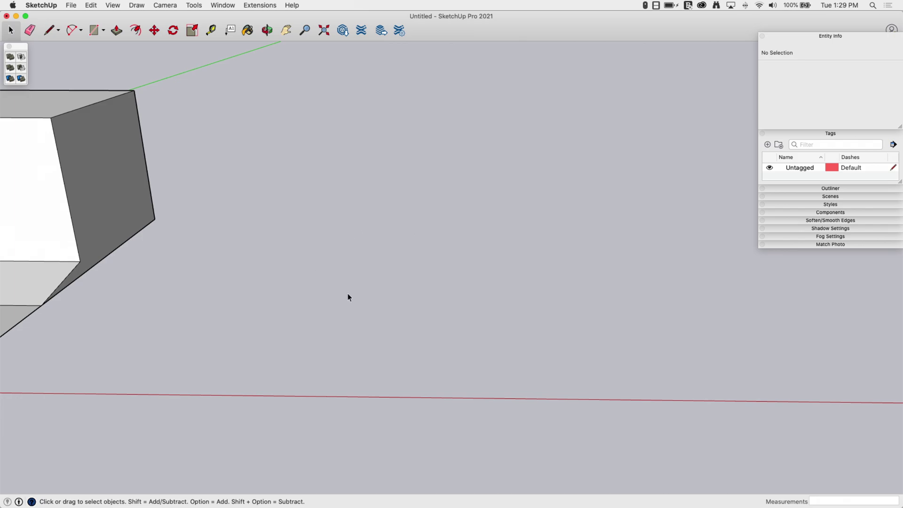
scroll(347, 295, up, 3)
key(r)
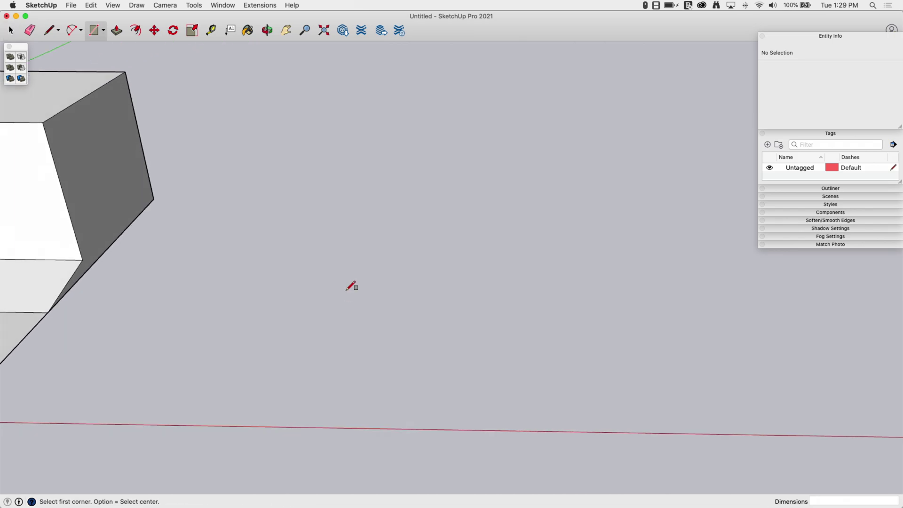
click(329, 264)
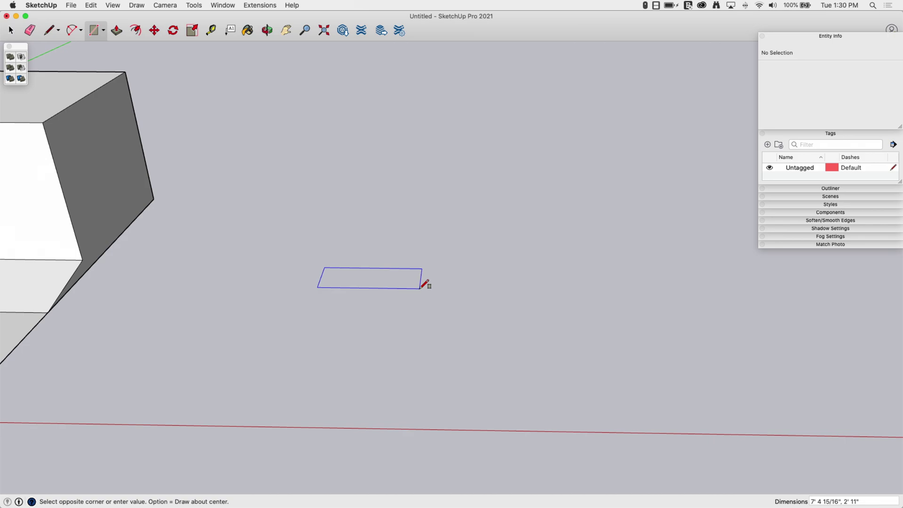
text(2", .25)
key(Return)
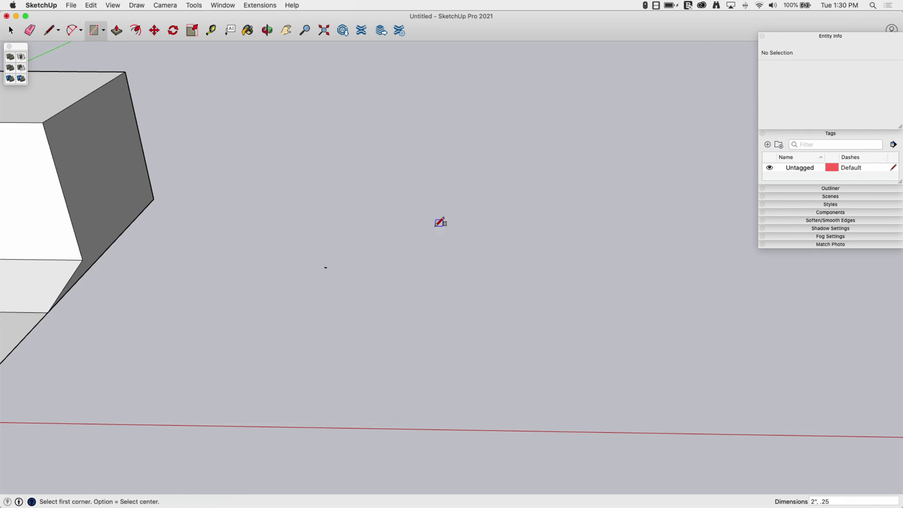
- Push/Pull the small rectangle up 6' to form a tall, thin slat
scroll(329, 275, up, 4)
scroll(327, 255, up, 6)
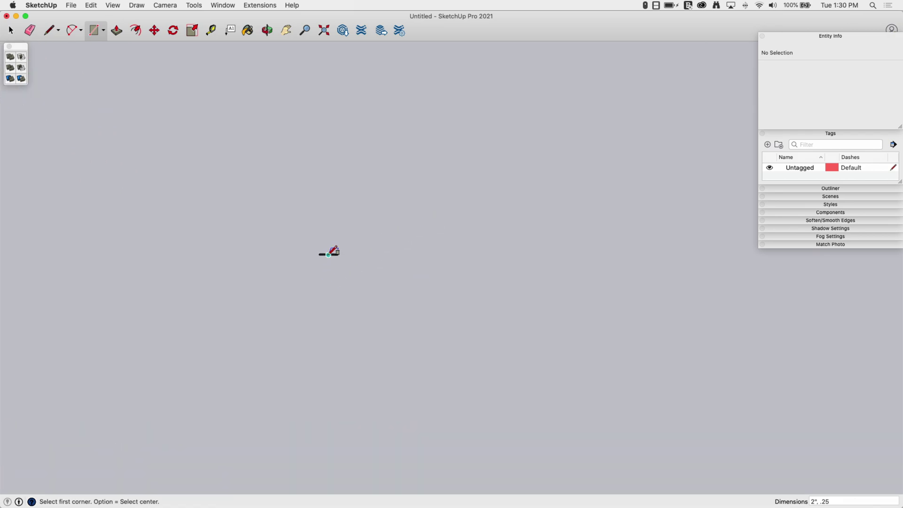
scroll(330, 254, up, 1)
key(p)
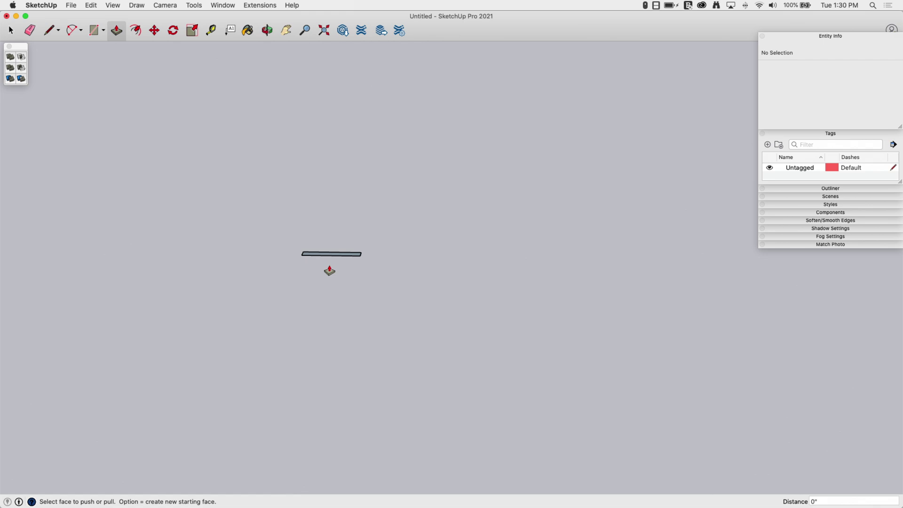
drag(329, 257, 402, 182)
scroll(395, 155, down, 3)
text(6')
key(Return)
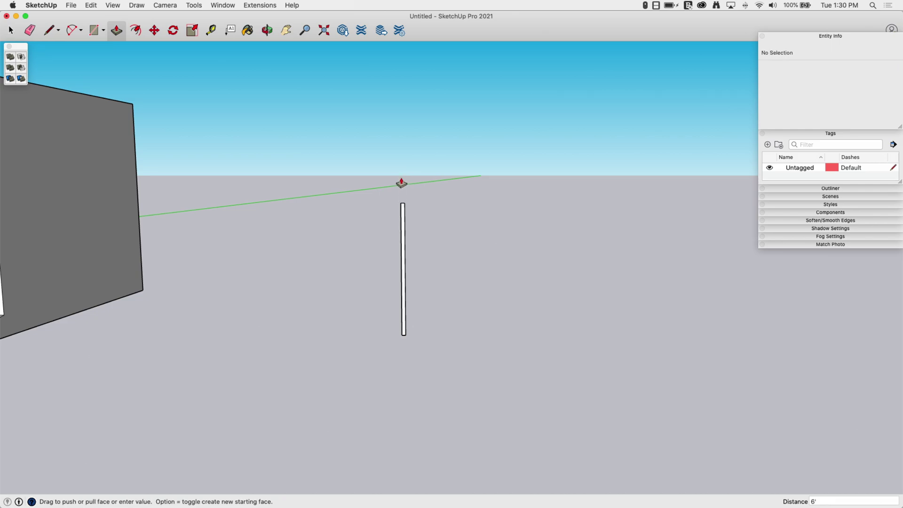
- Rotate the entire slat 45° about its bottom corner, in the plane perpendicular to the green axis, so it leans along the red axis
middle_drag(485, 52, 461, 109)
key(space)
scroll(369, 243, up, 3)
middle_drag(369, 242, 388, 276)
click(356, 153)
triple_click(355, 153)
key(q)
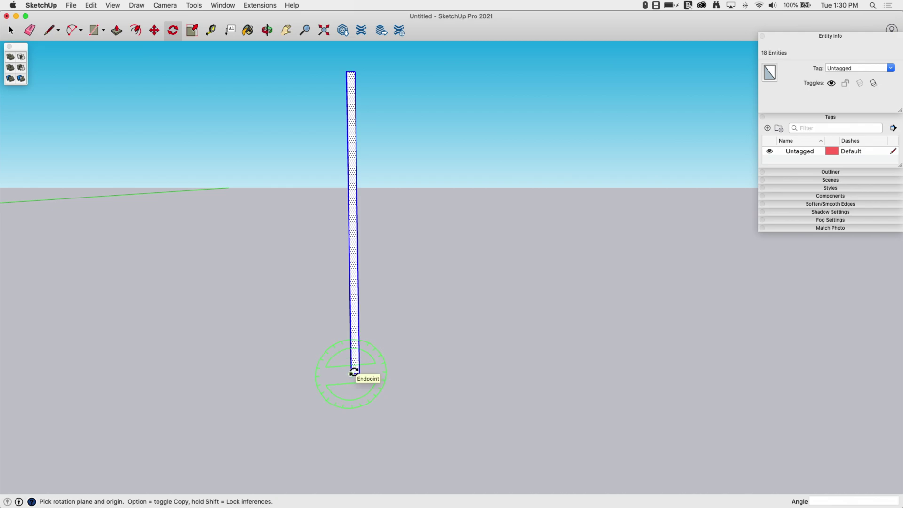
drag(353, 372, 352, 253)
click(352, 254)
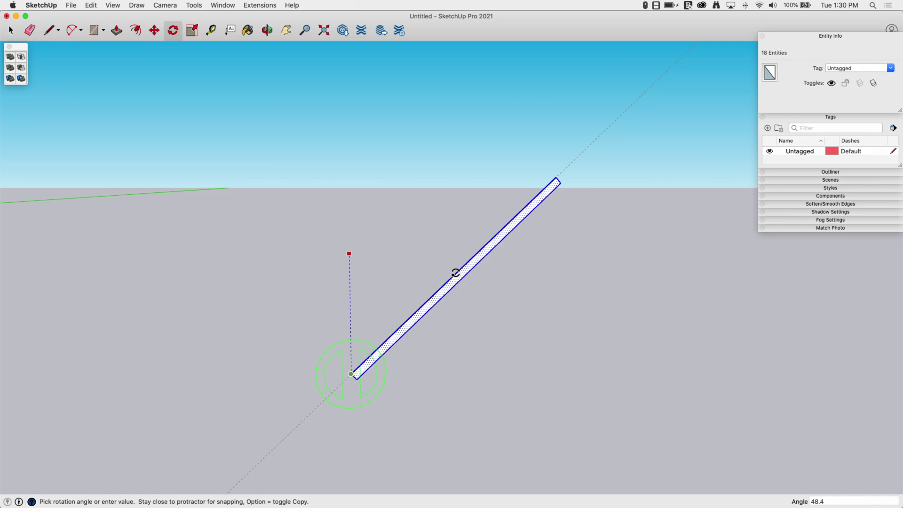
text(45)
key(Return)
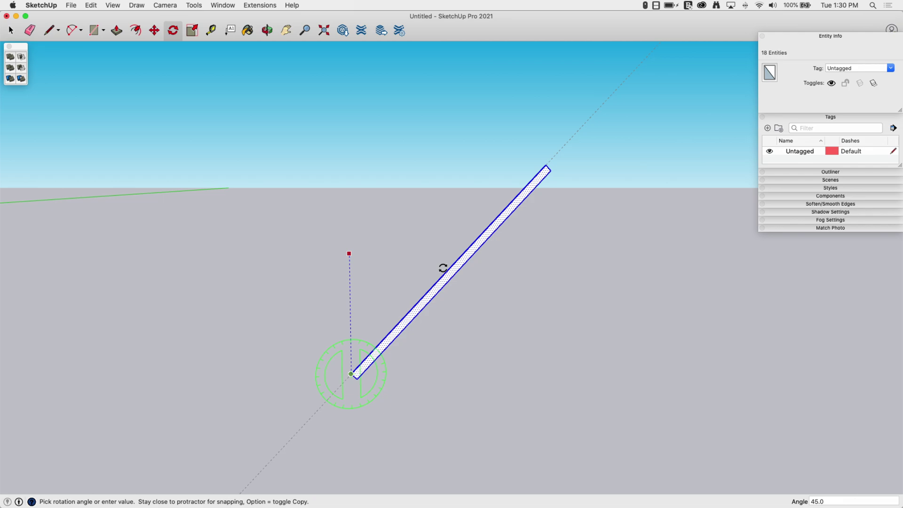
click(443, 268)
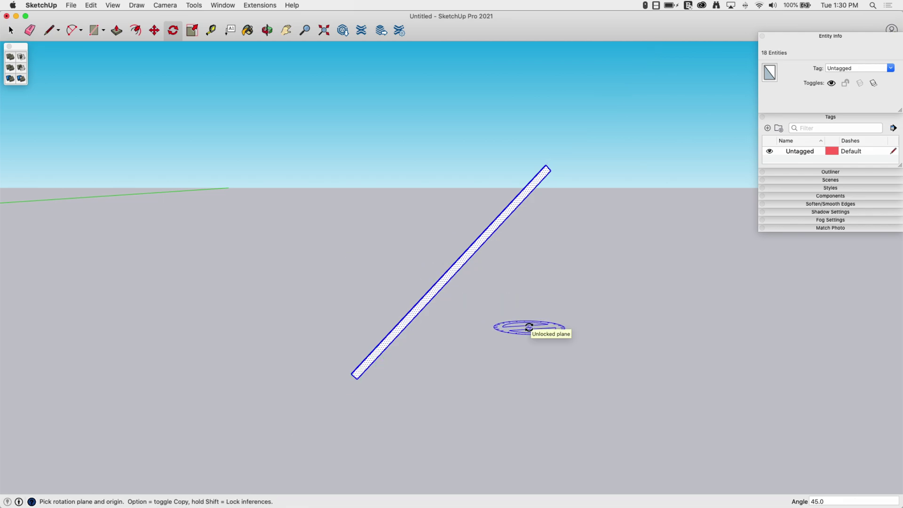
click(11, 31)
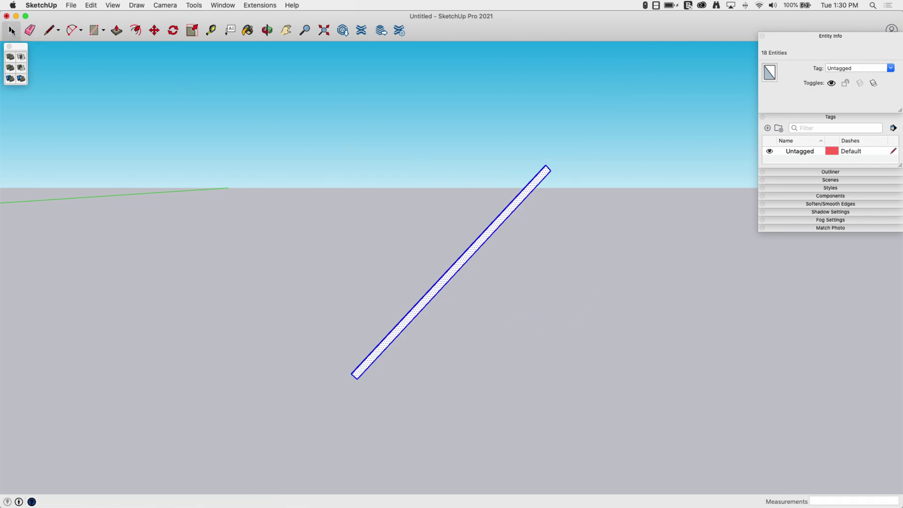
- Draw a horizontal line parallel to the red axis from the slat's lower-end corner across its face and past the opposite edge
mouse_move(560, 242)
middle_down()
mouse_move(470, 244)
mouse_move(459, 254)
mouse_move(408, 225)
mouse_move(495, 228)
mouse_move(449, 273)
mouse_move(506, 228)
mouse_move(453, 271)
mouse_move(423, 217)
mouse_move(435, 302)
mouse_move(389, 364)
mouse_move(323, 385)
mouse_move(378, 294)
mouse_move(470, 222)
mouse_move(329, 413)
mouse_move(300, 379)
mouse_move(258, 384)
mouse_move(428, 389)
mouse_move(232, 386)
mouse_move(295, 375)
mouse_move(270, 409)
mouse_move(280, 403)
middle_up()
key(l)
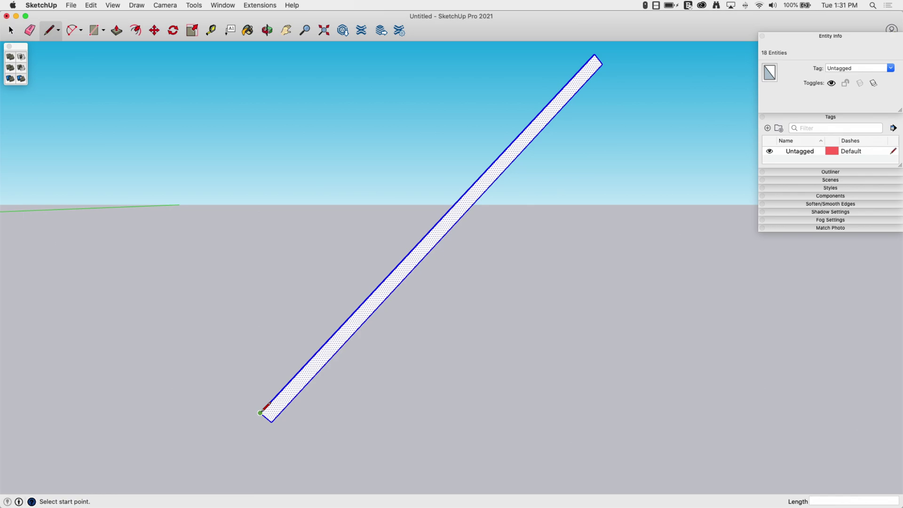
click(260, 412)
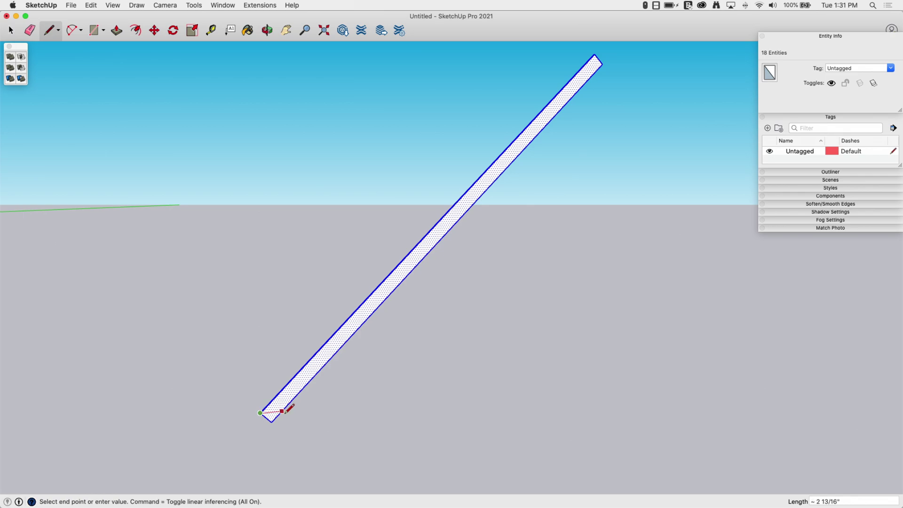
click(330, 411)
- Push the triangular corner below the line through the slat's 1/4" thickness to cut it off, and erase the leftover line
key(e)
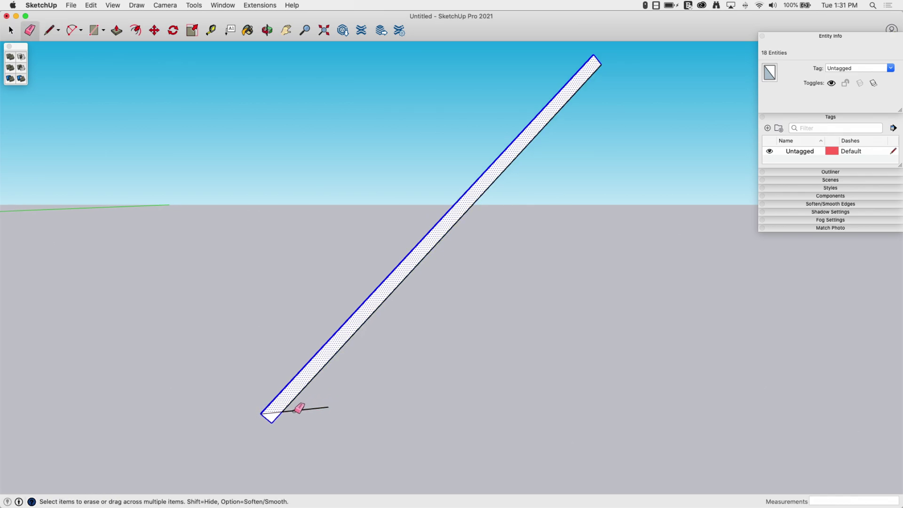
key(p)
click(275, 424)
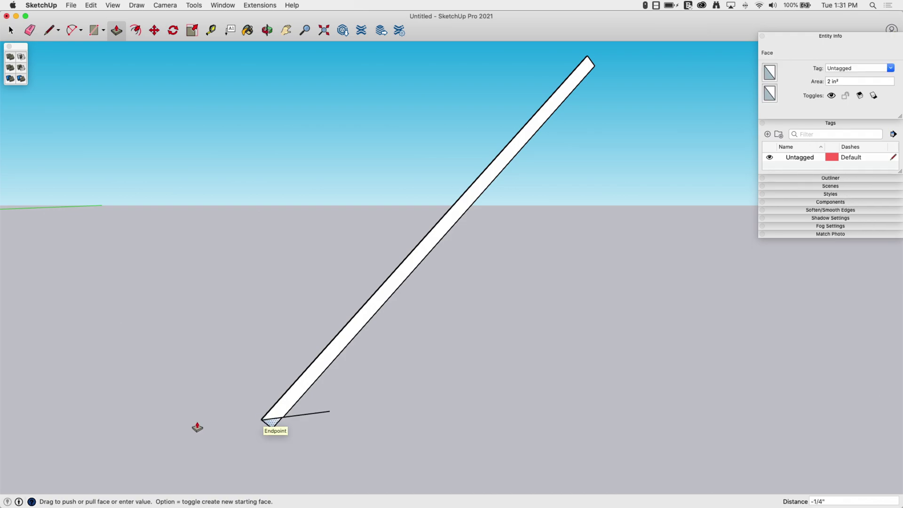
click(198, 426)
middle_drag(293, 437, 273, 427)
key(e)
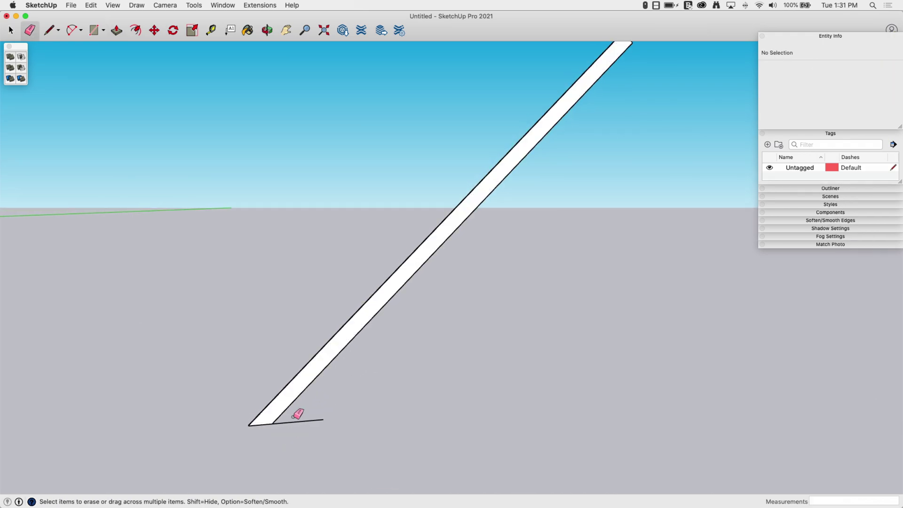
drag(293, 417, 292, 425)
mouse_move(297, 423)
middle_down()
mouse_move(363, 401)
mouse_move(567, 157)
middle_up()
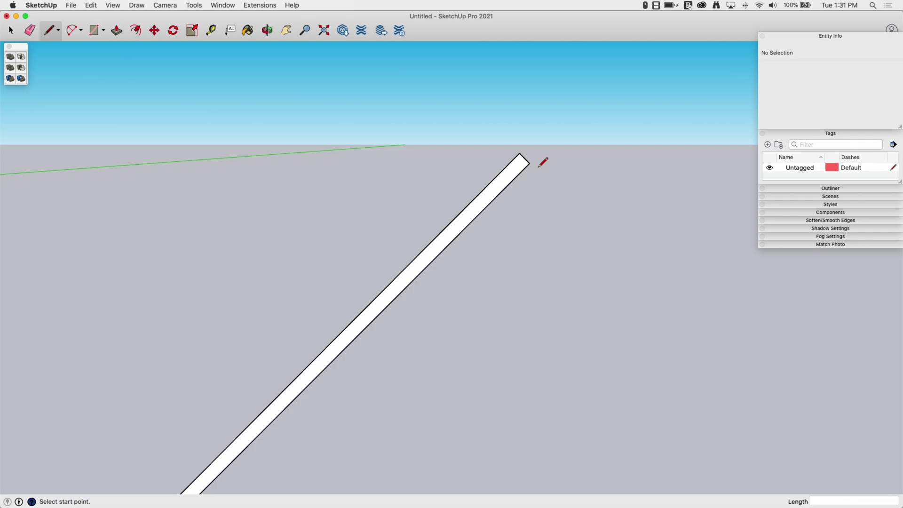
middle_drag(538, 167, 533, 167)
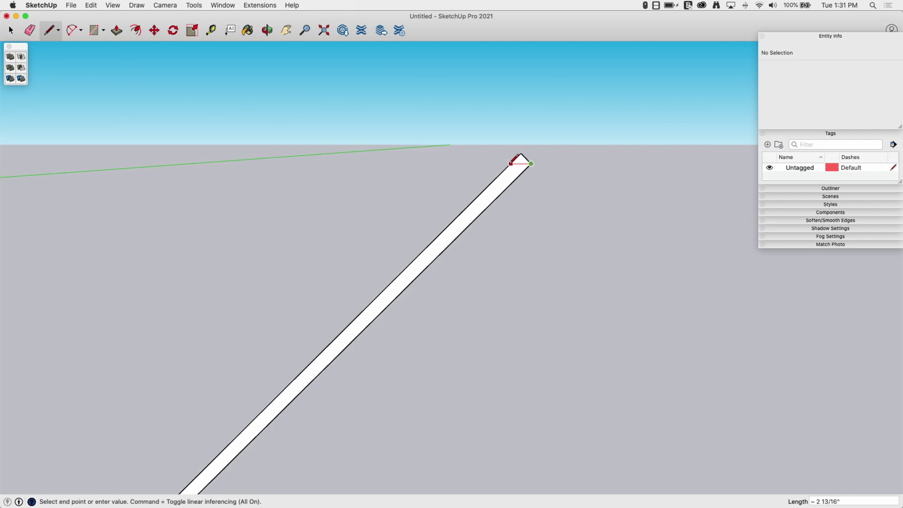
middle_drag(514, 162, 546, 165)
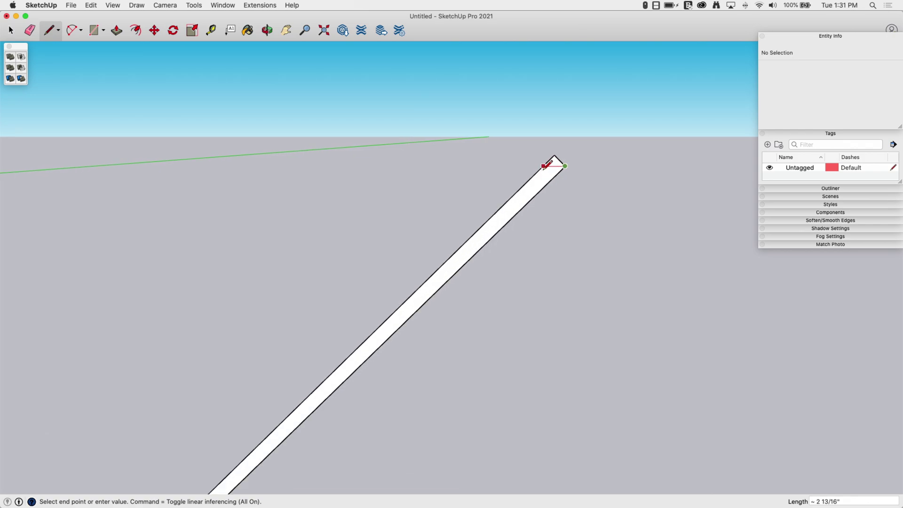
scroll(543, 161, up, 3)
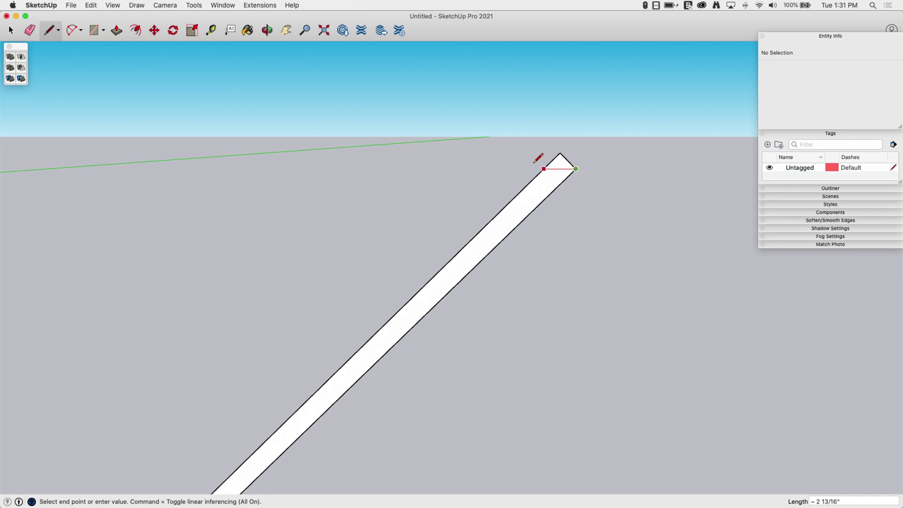
click(419, 168)
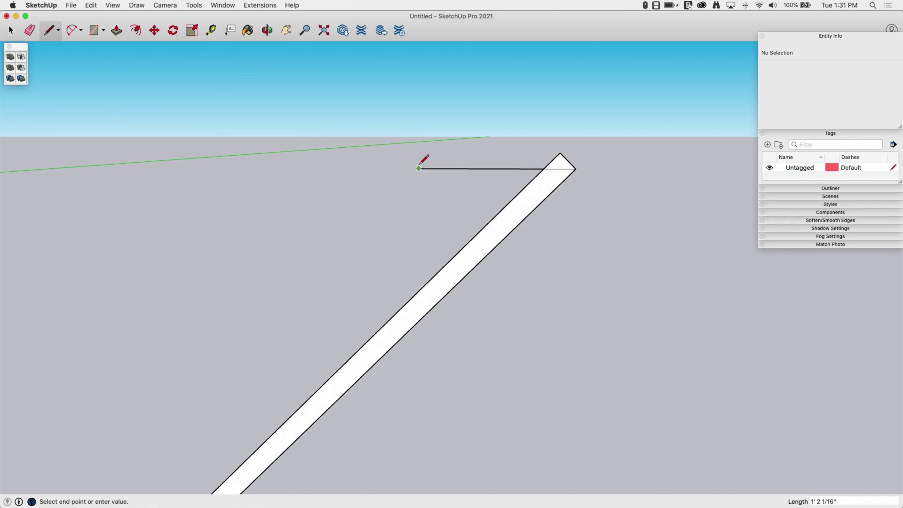
key(e)
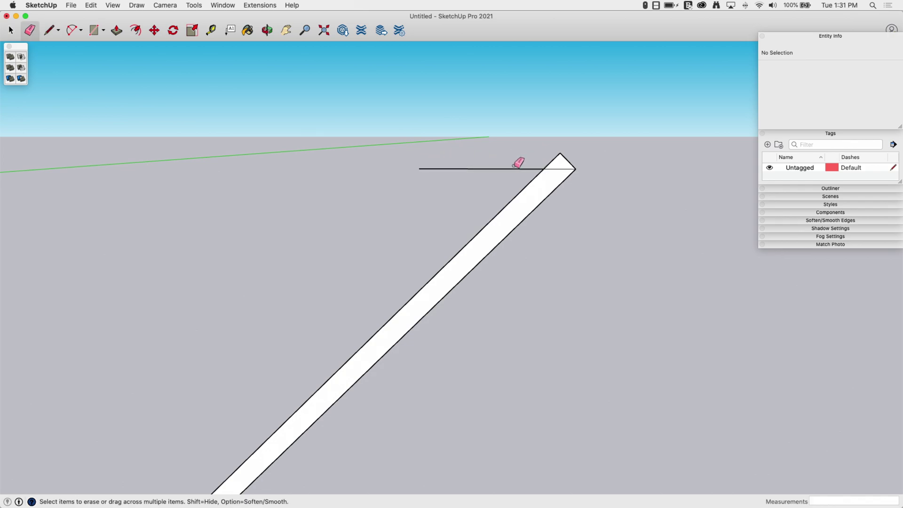
mouse_move(497, 176)
middle_down()
mouse_move(626, 147)
mouse_move(540, 142)
mouse_move(569, 159)
middle_up()
click(562, 165)
- Draw a horizontal line across the slat's upper end from its outer corner and push the triangular tip through the 1/4" thickness to remove it
key(l)
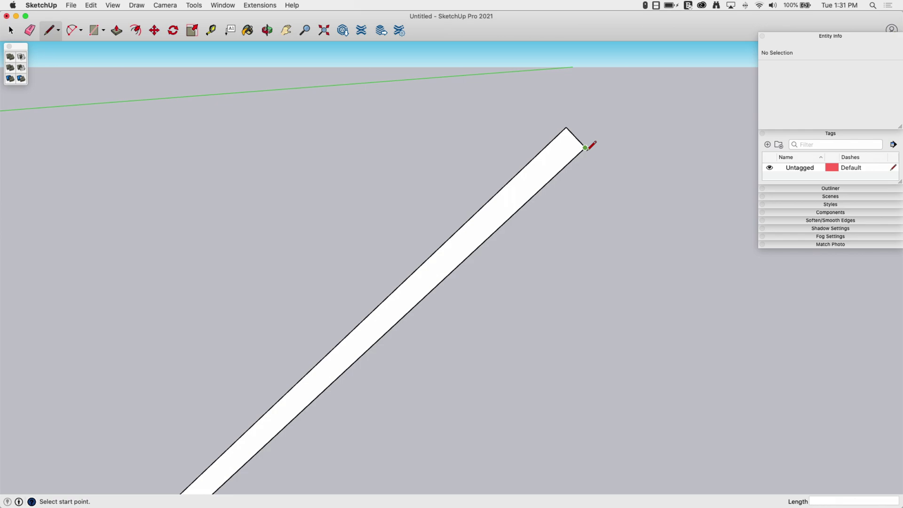
click(545, 146)
mouse_move(585, 141)
middle_down()
mouse_move(603, 141)
mouse_move(589, 139)
mouse_move(583, 154)
middle_up()
key(p)
click(559, 139)
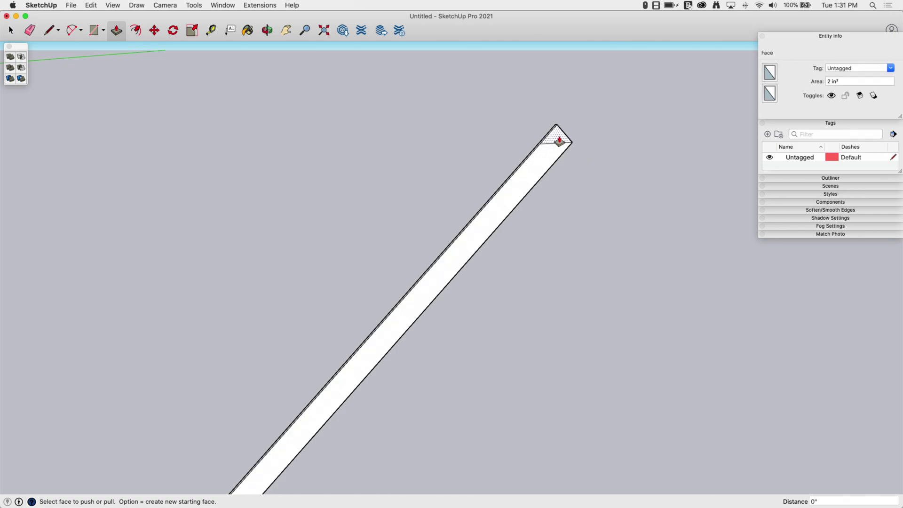
click(506, 138)
middle_drag(508, 137, 525, 136)
- Select the entire trimmed slat and place a copy of it 6" away along the red axis
key(space)
scroll(525, 136, down, 5)
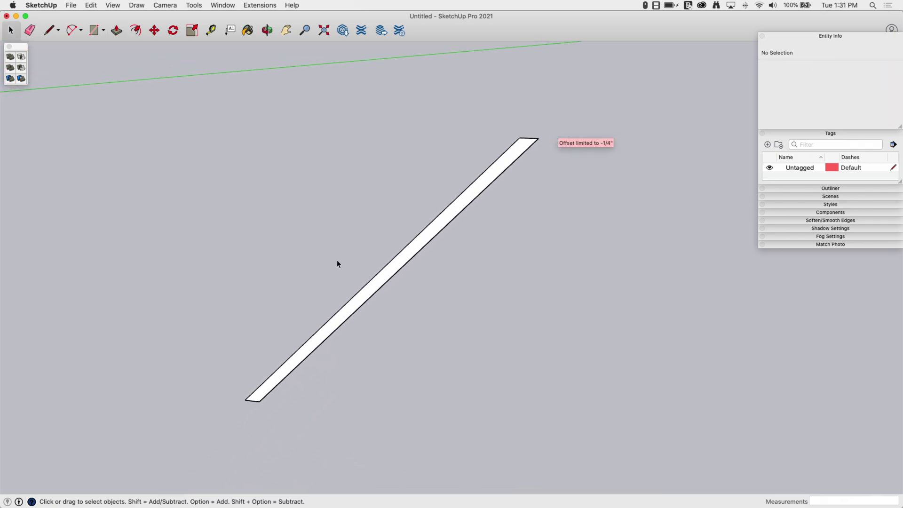
middle_drag(197, 436, 307, 363)
triple_click(309, 374)
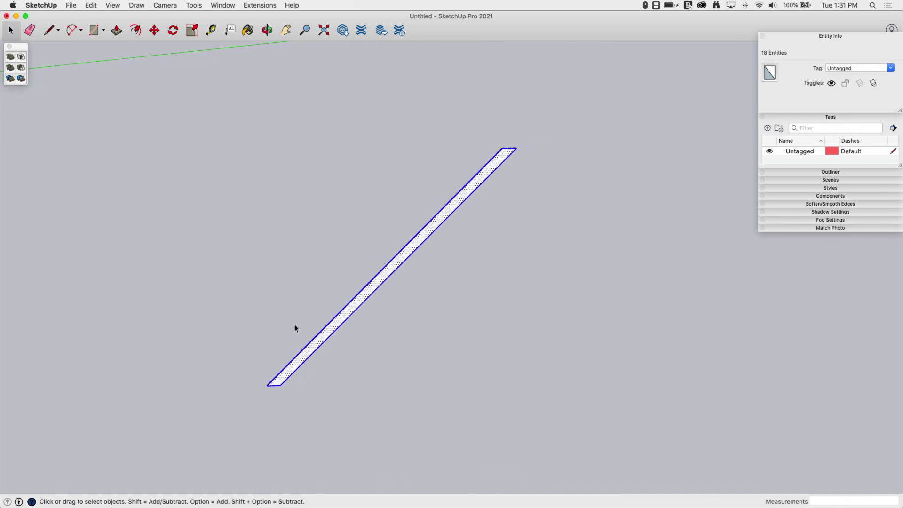
middle_drag(292, 321, 324, 288)
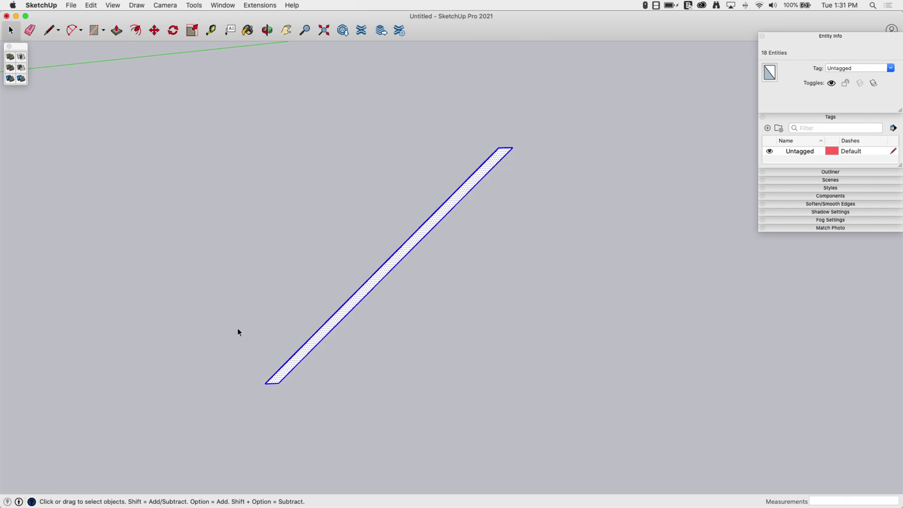
middle_drag(169, 357, 325, 348)
key(m)
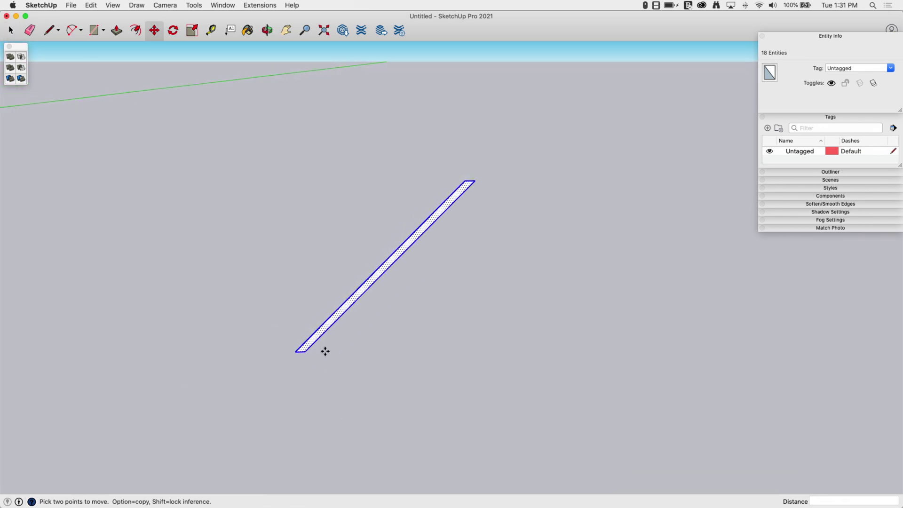
click(326, 352)
key(alt)
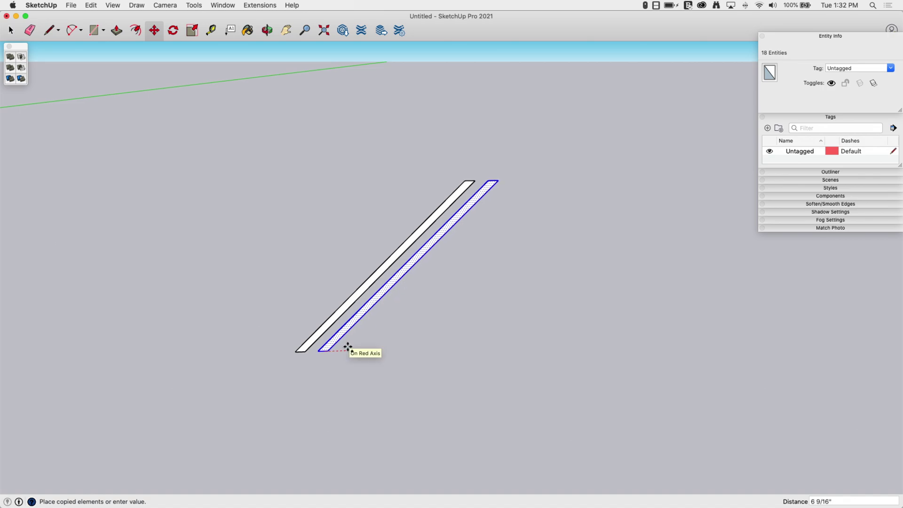
key(Return)
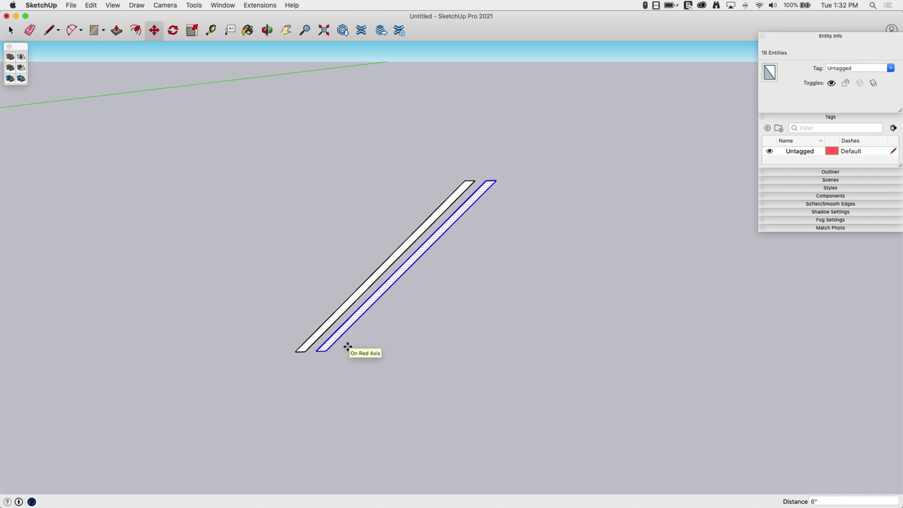
- Multiply the 6" slat copy into a row of 29 copies along the red axis
scroll(349, 347, down, 5)
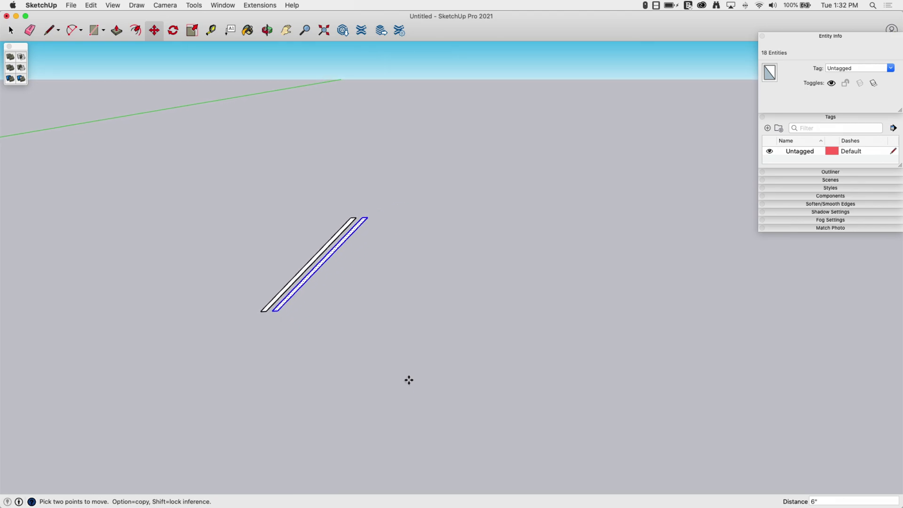
key(Return)
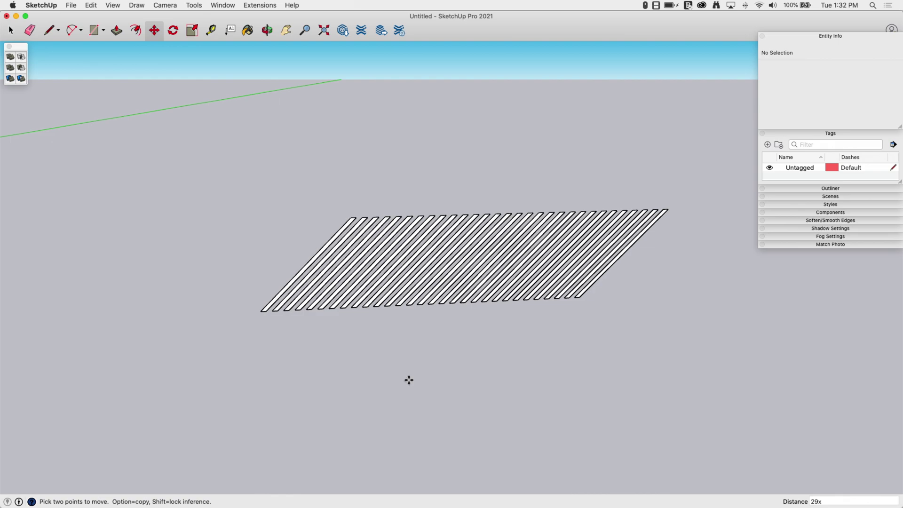
middle_drag(455, 339, 401, 342)
scroll(397, 299, up, 5)
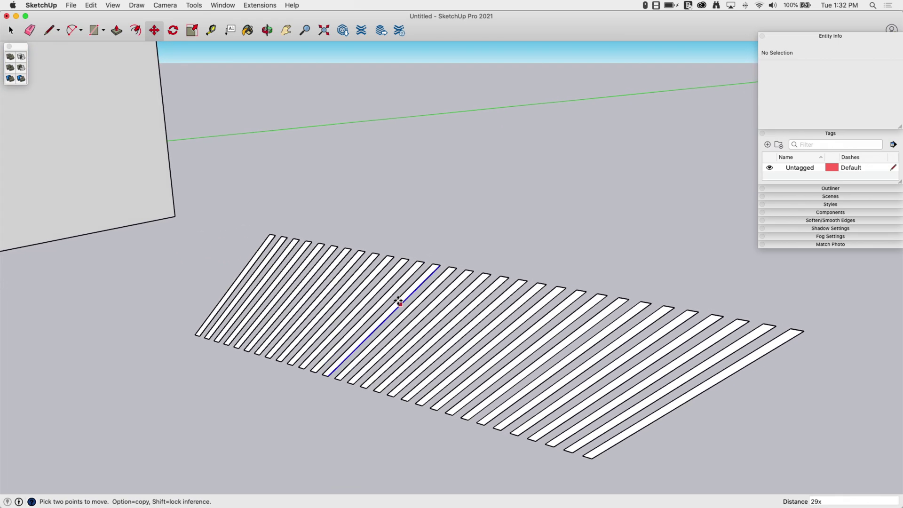
- Select all the slats in the row and combine them into one group
key(space)
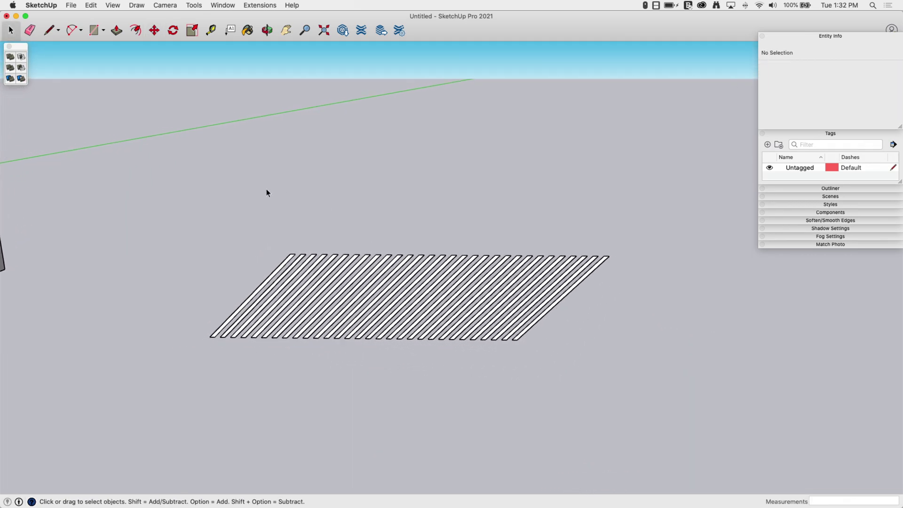
drag(154, 194, 649, 406)
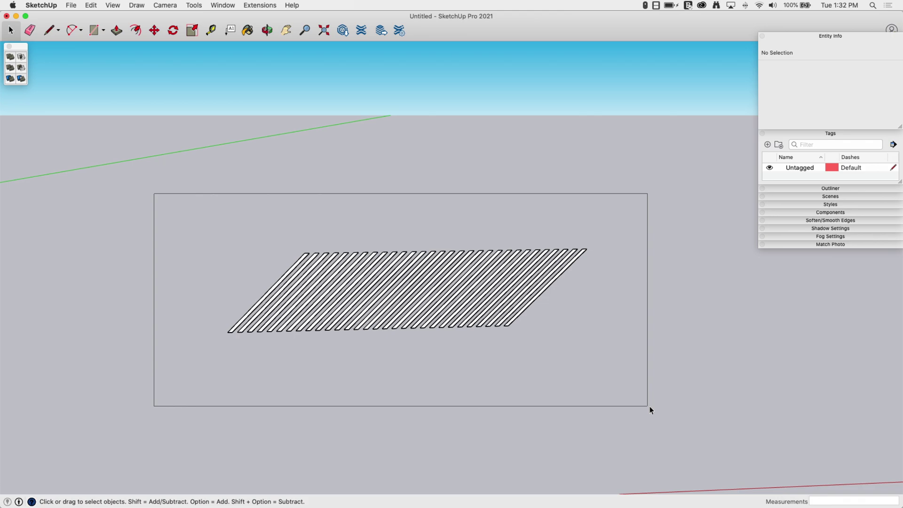
right_click(462, 281)
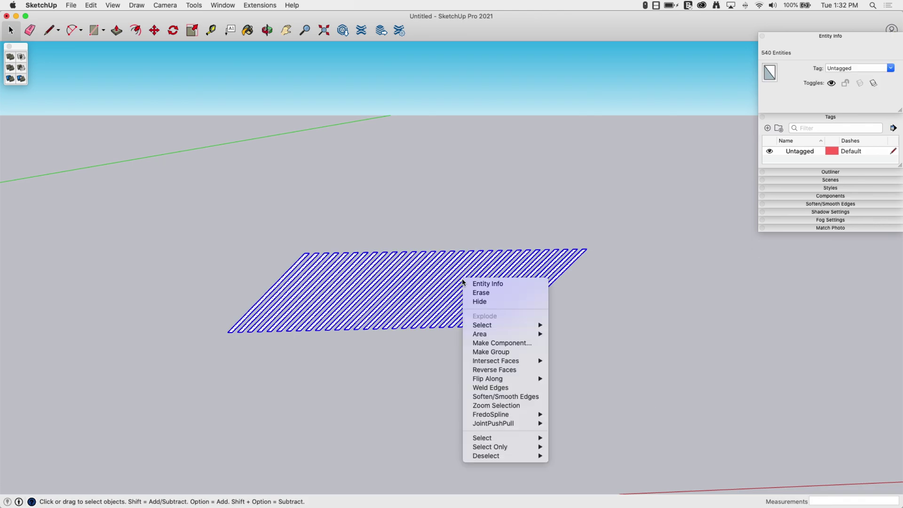
click(505, 357)
- Rotate a copy of the slat group about the vertical axis at its lower end corner so its slats slant the opposite way
middle_drag(502, 340, 417, 235)
scroll(418, 236, up, 3)
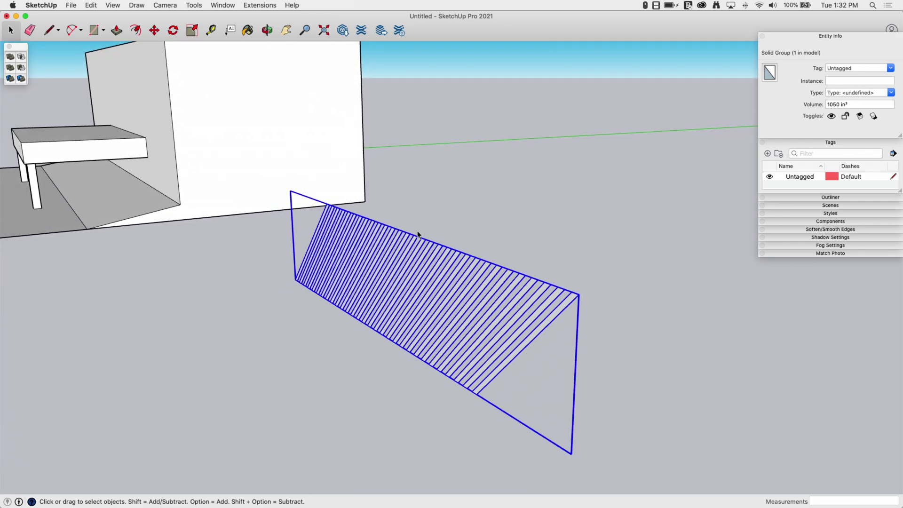
middle_drag(418, 344, 359, 290)
scroll(413, 320, up, 1)
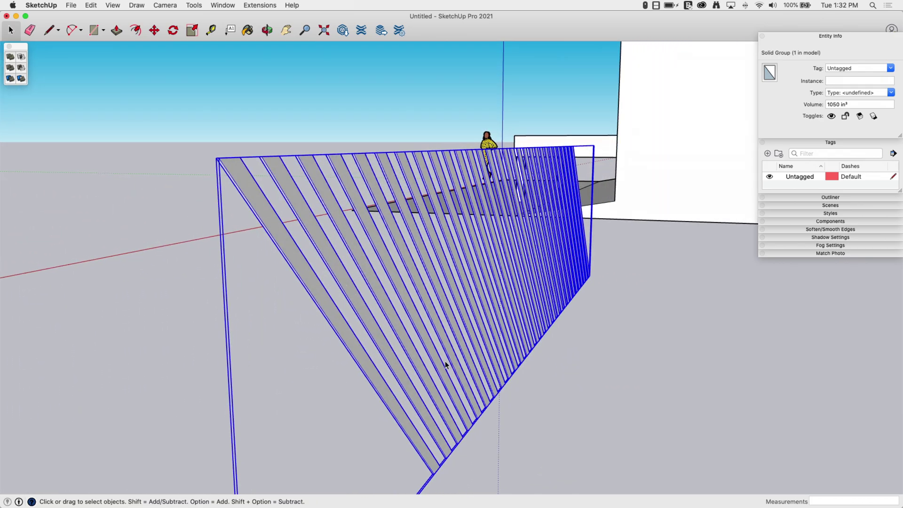
middle_drag(446, 365, 338, 388)
key(q)
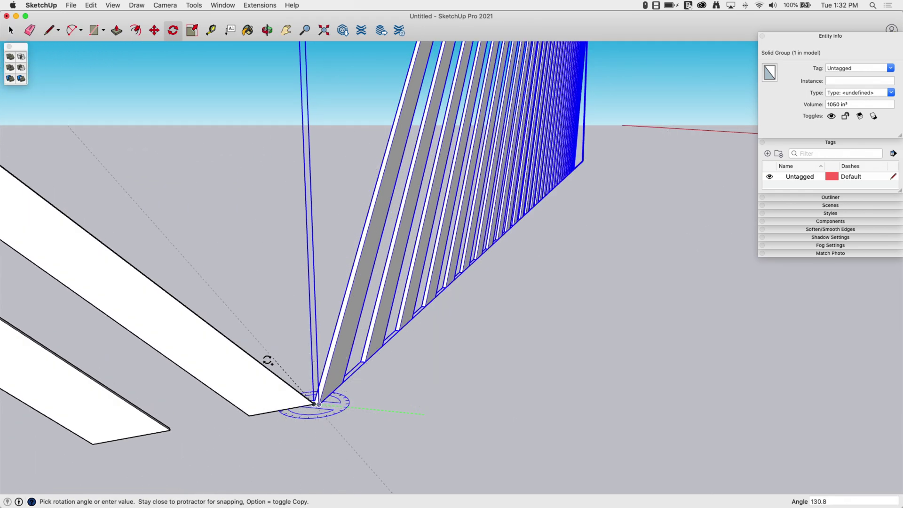
click(213, 393)
- Move the rotated slat group by its lower end corner directly behind the original group so the two layers form a crisscross lattice
key(m)
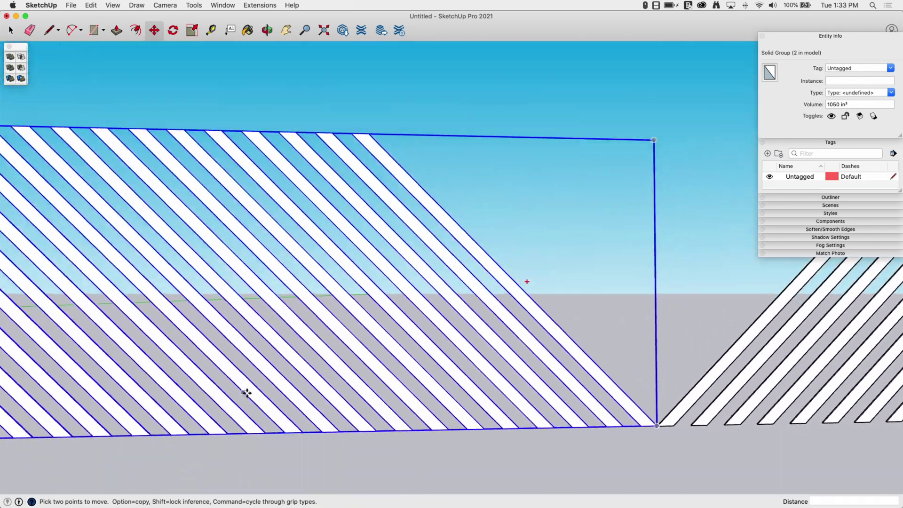
middle_drag(247, 392, 312, 393)
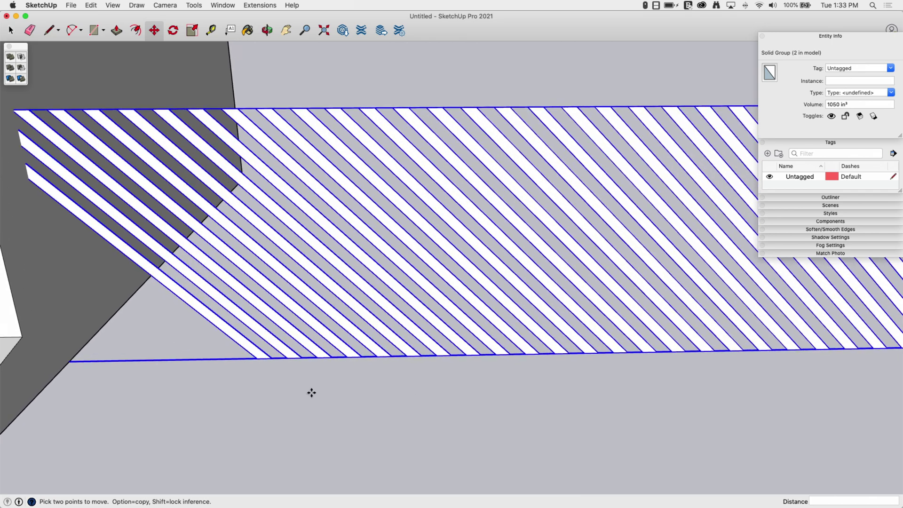
click(256, 358)
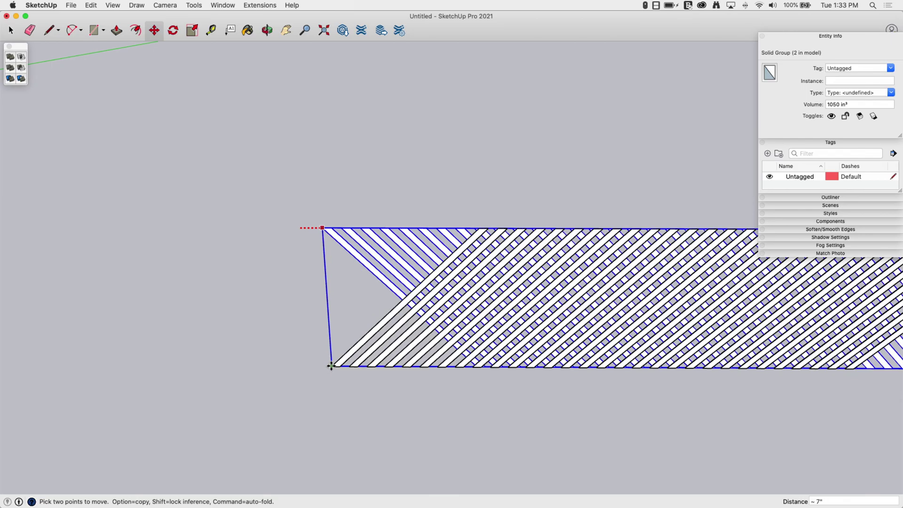
- Examine the overlapping slat layers from below, above and the front to check how their faces and ends line up
scroll(561, 389, up, 10)
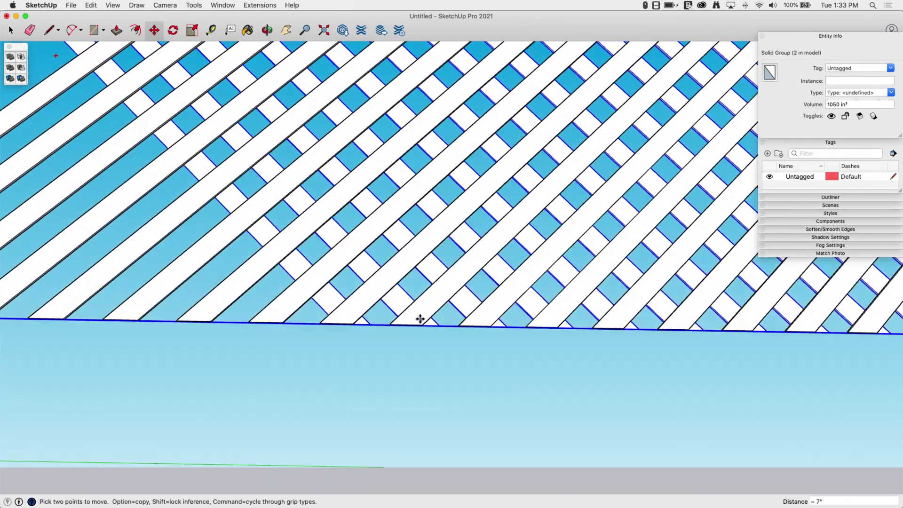
mouse_move(420, 319)
middle_down()
mouse_move(442, 432)
mouse_move(478, 436)
middle_up()
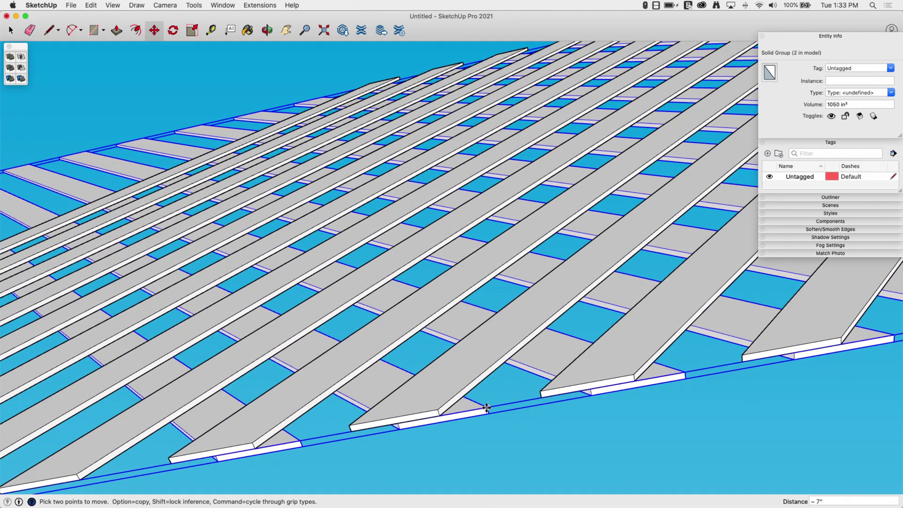
scroll(441, 415, down, 8)
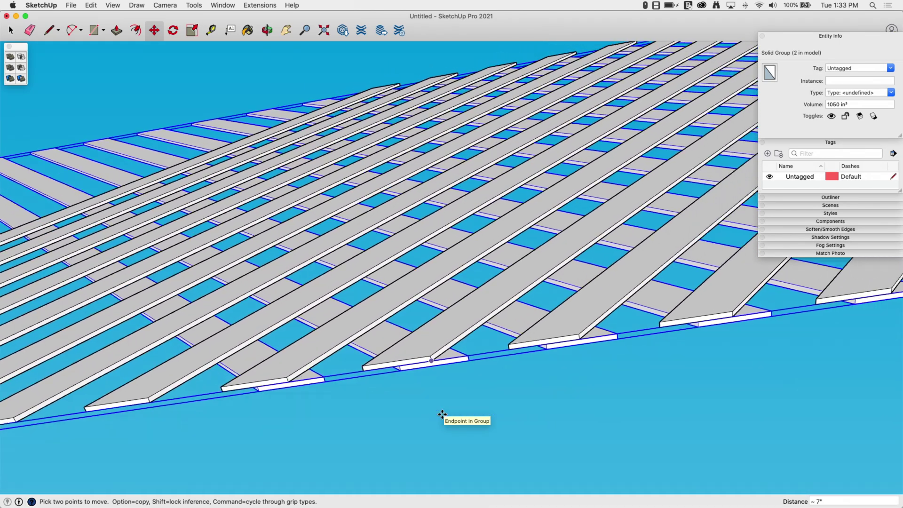
mouse_move(442, 416)
middle_down()
mouse_move(431, 367)
mouse_move(437, 427)
mouse_move(397, 377)
mouse_move(399, 403)
mouse_move(394, 307)
middle_up()
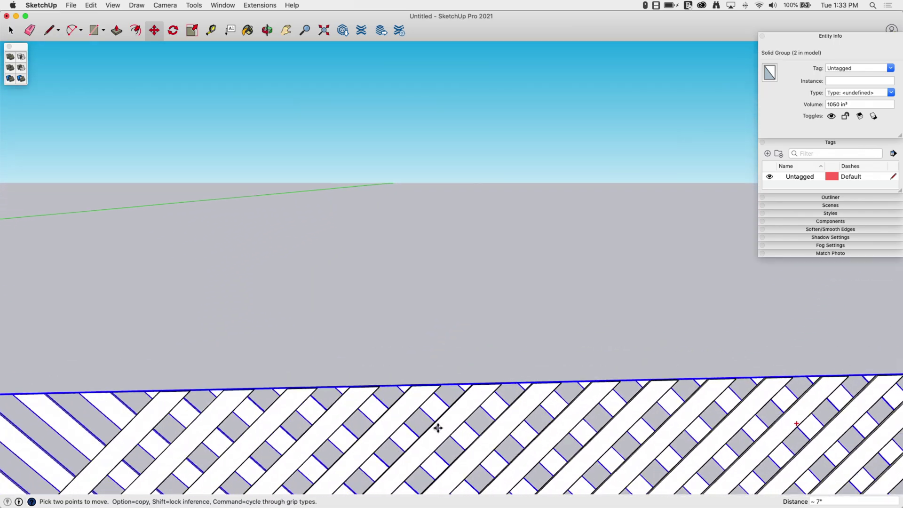
scroll(436, 407, up, 4)
scroll(395, 306, down, 4)
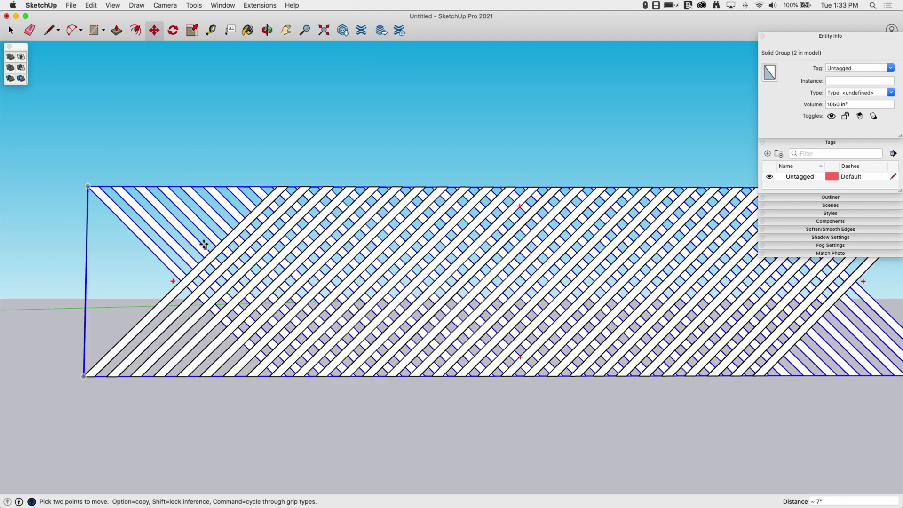
scroll(444, 387, down, 2)
mouse_move(443, 387)
middle_down()
mouse_move(450, 373)
mouse_move(403, 339)
mouse_move(444, 335)
mouse_move(564, 261)
middle_up()
scroll(441, 363, down, 4)
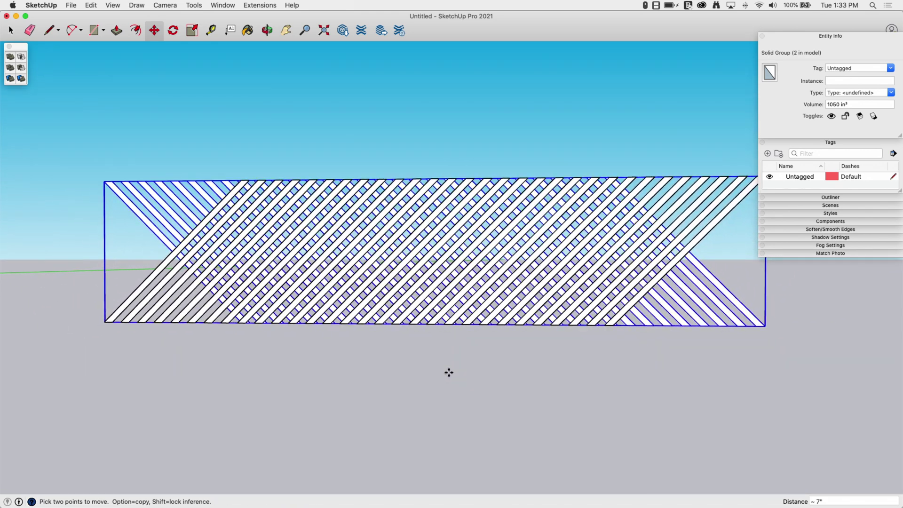
scroll(440, 363, down, 3)
scroll(563, 261, up, 6)
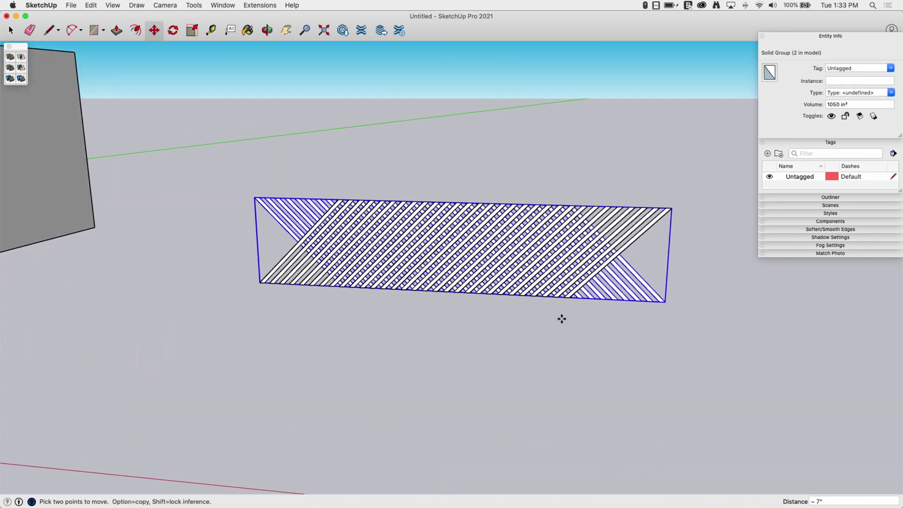
middle_drag(555, 313, 600, 313)
- Select both slat groups of the lattice together
key(space)
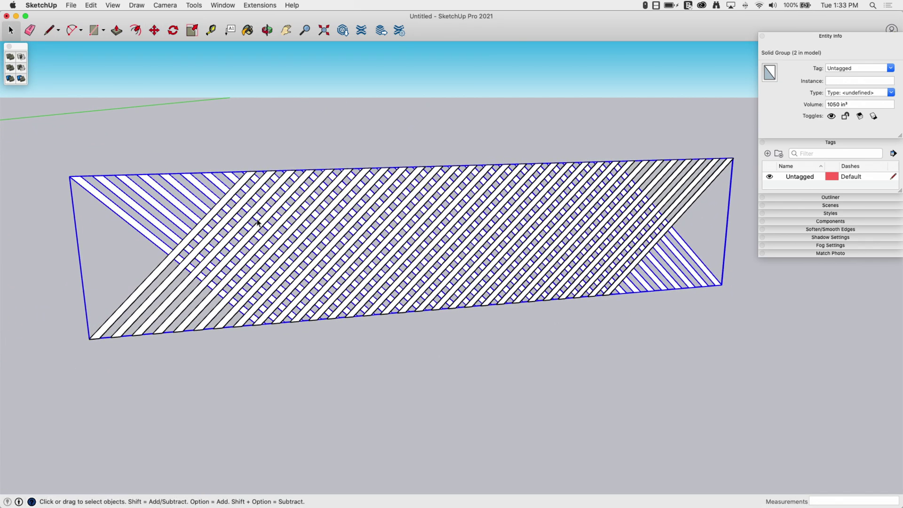
click(210, 220)
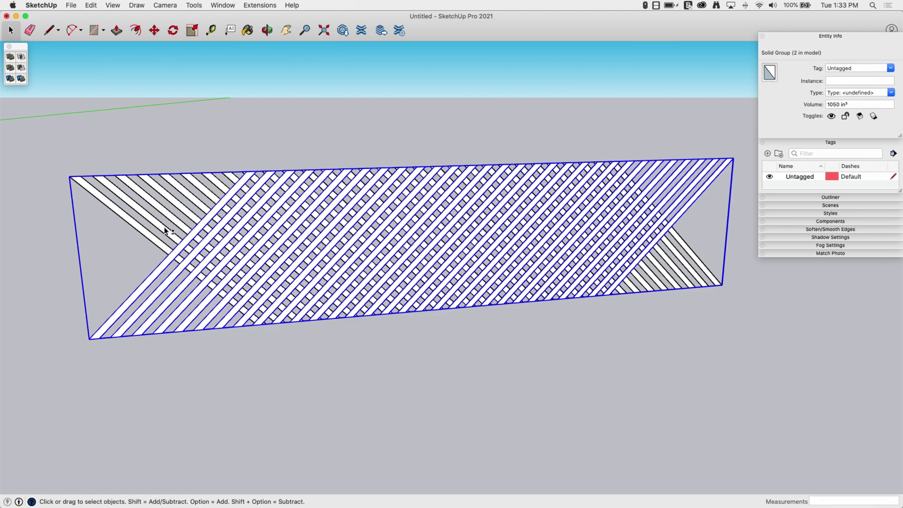
scroll(422, 278, down, 5)
middle_drag(422, 279, 357, 210)
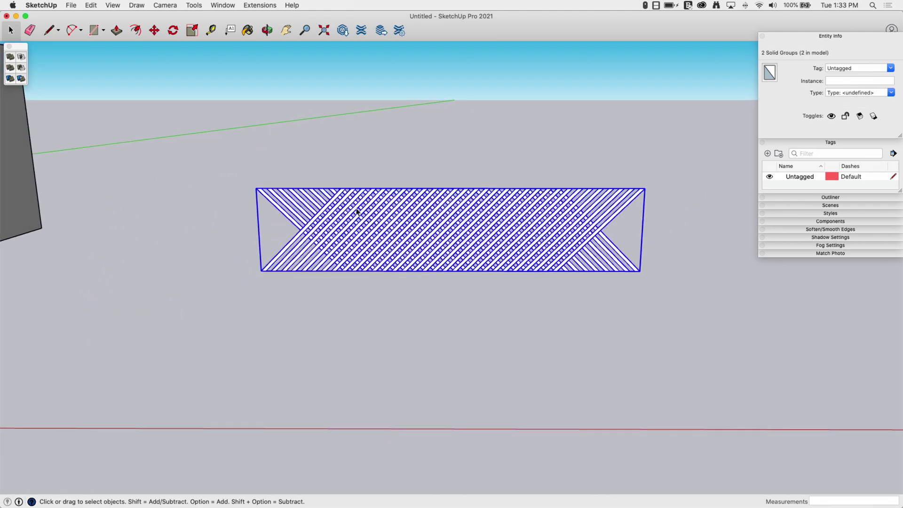
- Examine the lattice's overall length and open ends, and compare it with the bench and wall model
middle_drag(665, 252, 564, 274)
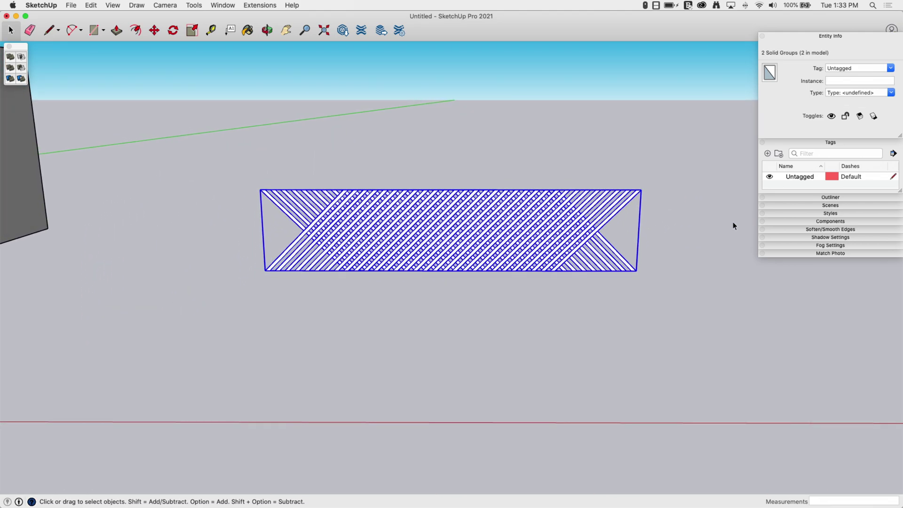
mouse_move(755, 238)
middle_down()
mouse_move(718, 267)
mouse_move(632, 227)
mouse_move(363, 149)
mouse_move(330, 220)
middle_up()
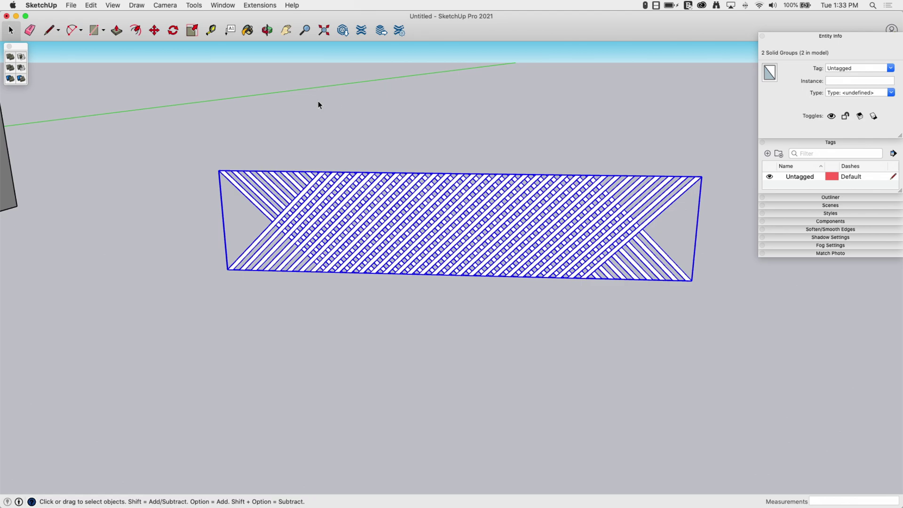
mouse_move(492, 235)
middle_down()
mouse_move(503, 247)
mouse_move(278, 266)
middle_up()
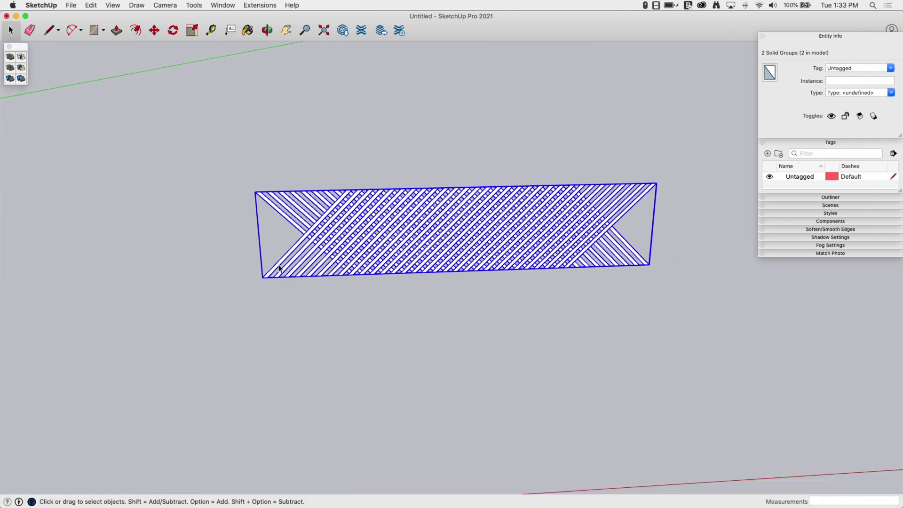
scroll(278, 267, down, 5)
middle_drag(352, 239, 470, 212)
mouse_move(531, 195)
middle_down()
mouse_move(10, 204)
mouse_move(84, 253)
middle_up()
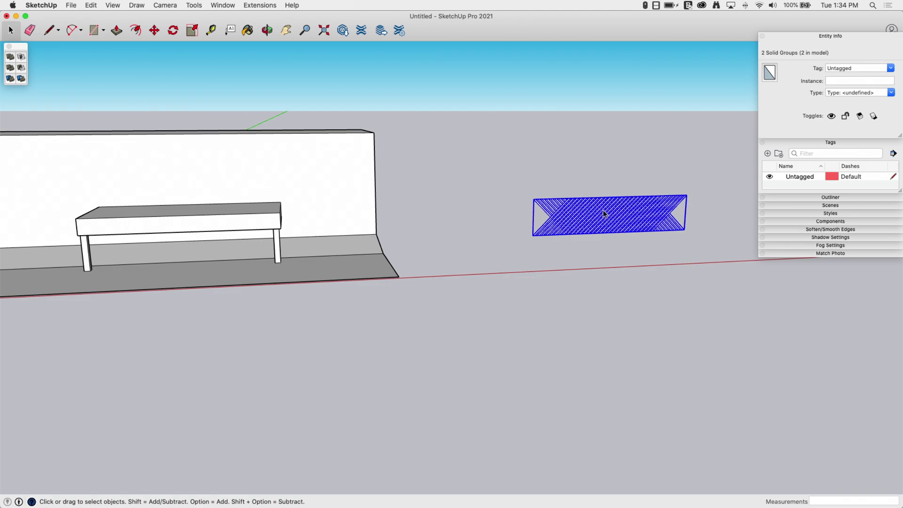
mouse_move(605, 214)
middle_down()
mouse_move(414, 197)
mouse_move(388, 159)
mouse_move(389, 125)
middle_up()
mouse_move(389, 126)
mouse_down()
mouse_move(274, 309)
mouse_move(214, 380)
mouse_up()
middle_drag(214, 380, 383, 406)
scroll(363, 383, up, 5)
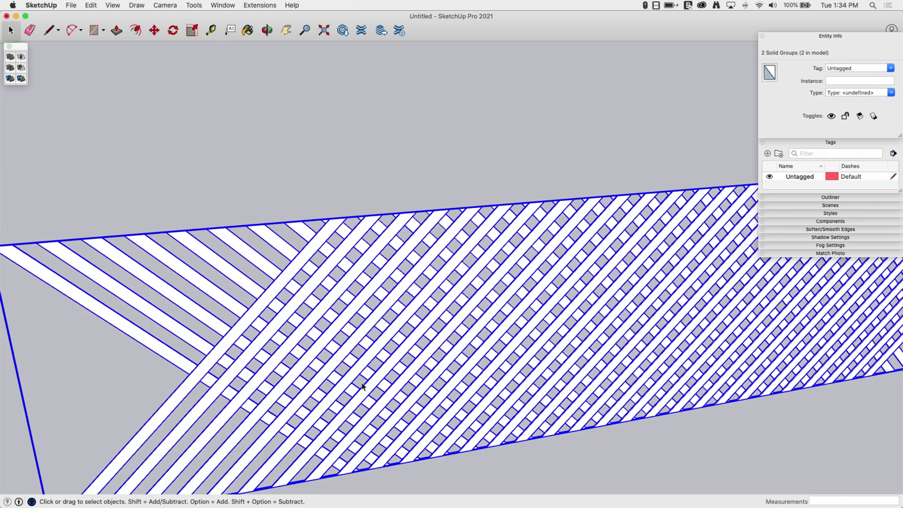
- Copy both lattice groups 14' 6" along the red axis, snapping slat endpoint to slat endpoint so the crisscross pattern continues
shift+middle_drag(271, 313, 416, 328)
key(m)
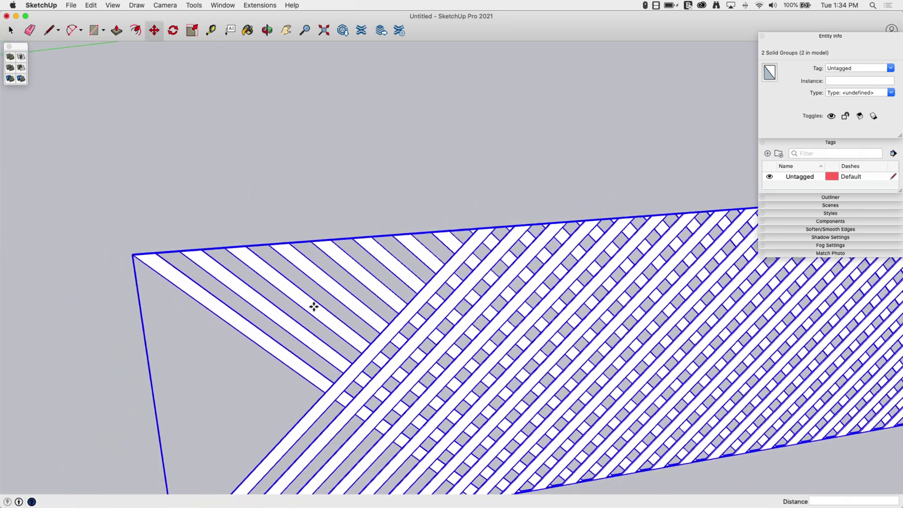
middle_drag(314, 306, 207, 409)
scroll(387, 246, up, 5)
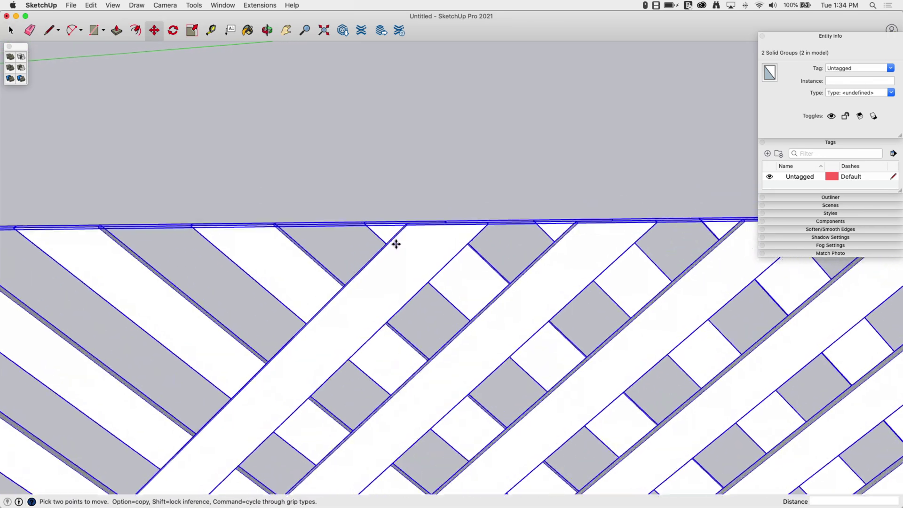
scroll(397, 244, up, 1)
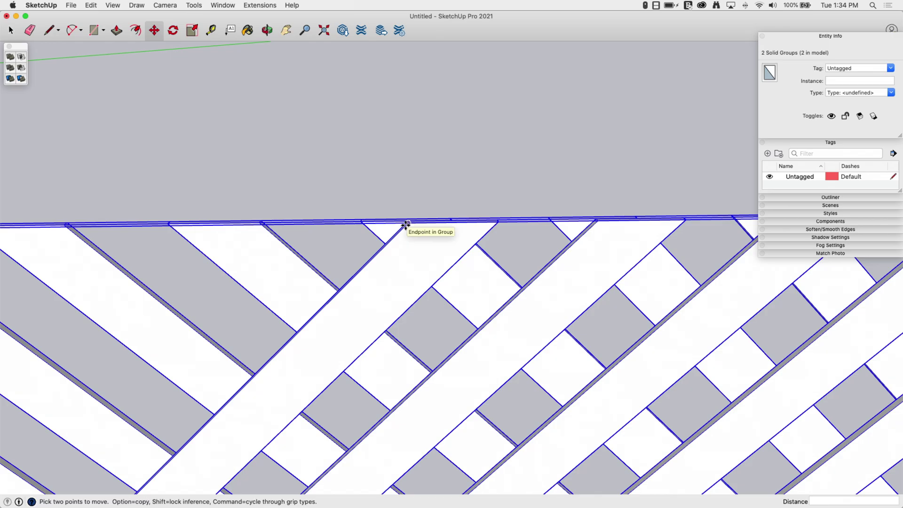
click(408, 224)
key(alt)
scroll(408, 225, down, 10)
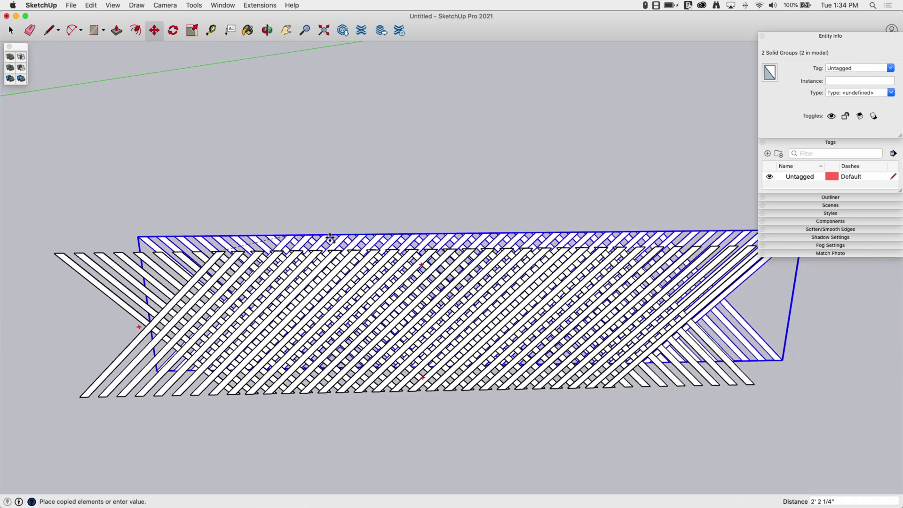
scroll(583, 250, up, 8)
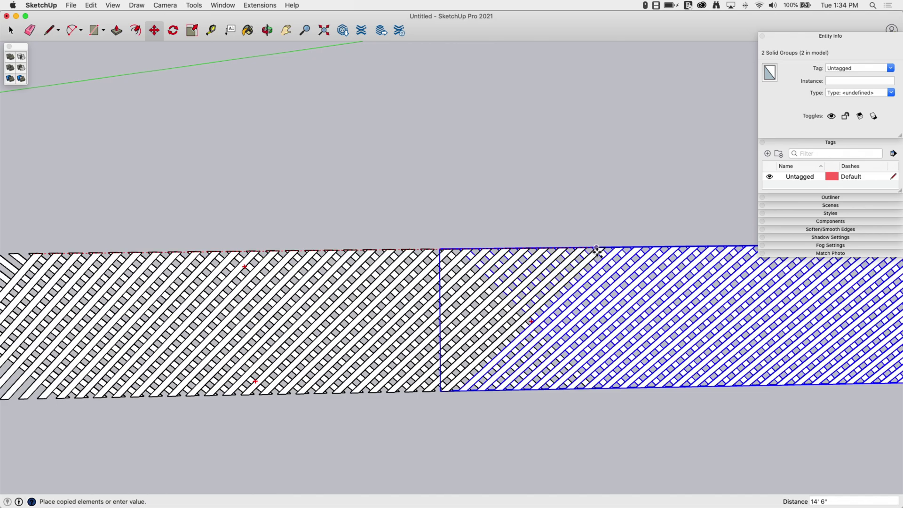
scroll(597, 249, up, 5)
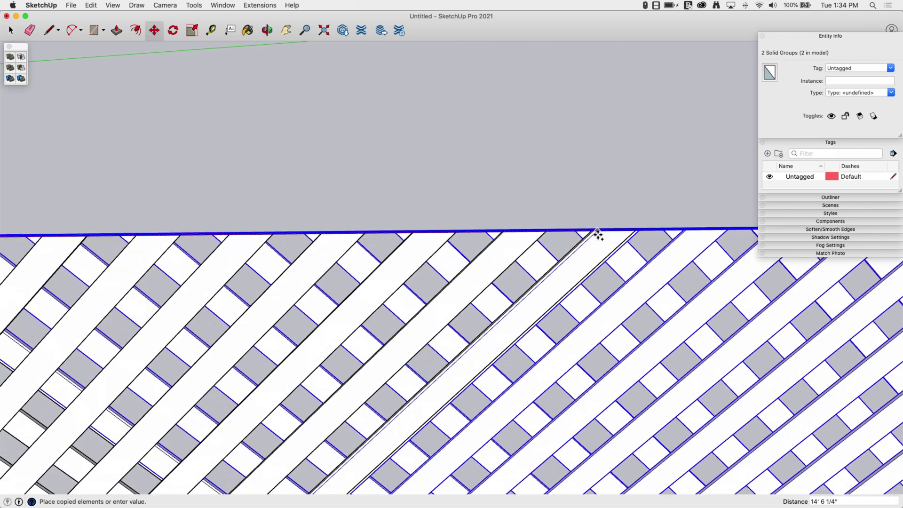
click(596, 232)
scroll(517, 311, down, 10)
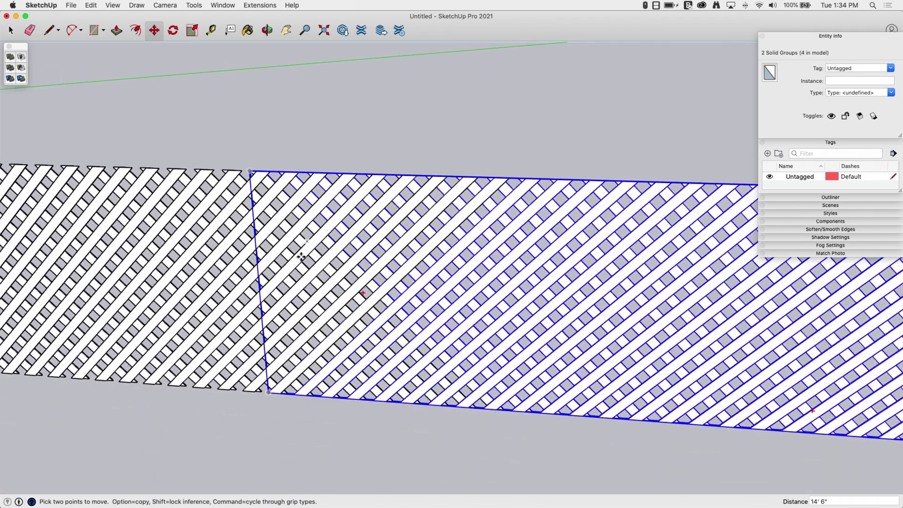
key(space)
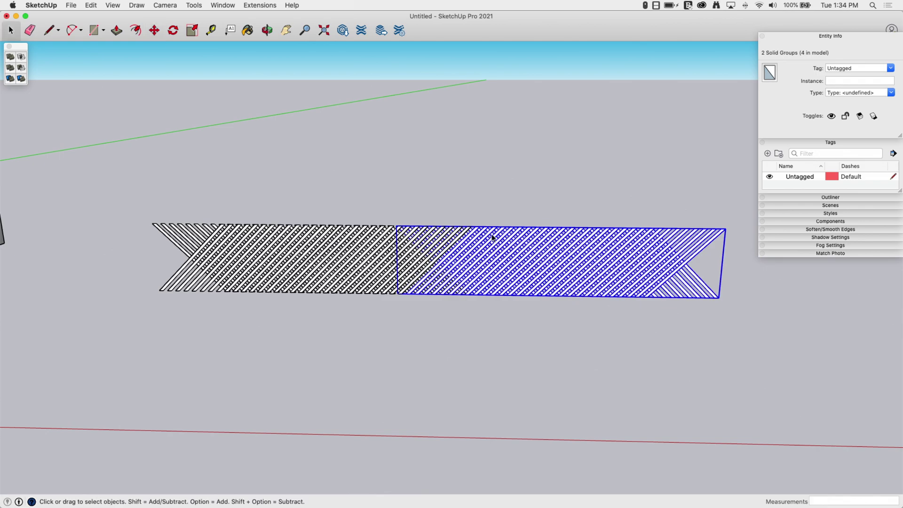
- Select all four slat groups of the extended lattice and merge them into one solid with Outer Shell
middle_drag(492, 235, 510, 235)
drag(584, 170, 456, 236)
drag(310, 308, 275, 335)
middle_drag(275, 334, 362, 247)
middle_drag(524, 269, 339, 255)
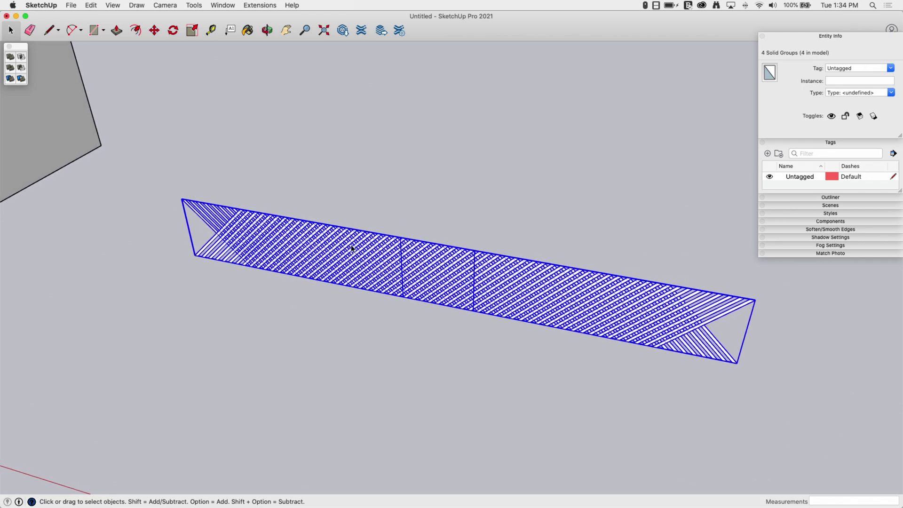
drag(26, 49, 474, 75)
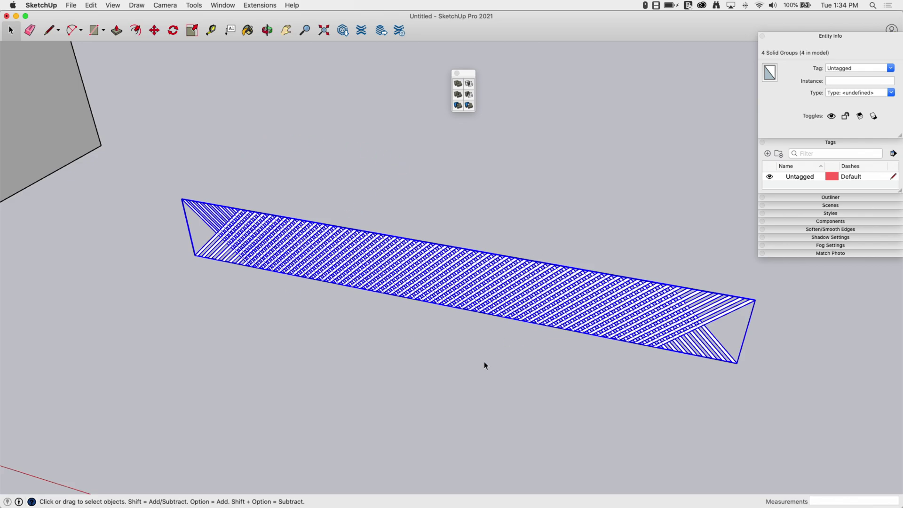
click(452, 173)
- Examine the merged lattice from the front and up close to check how the crossing slats join
mouse_move(440, 257)
middle_down()
mouse_move(437, 236)
mouse_move(456, 252)
mouse_move(436, 264)
mouse_move(363, 292)
mouse_move(315, 288)
mouse_move(434, 262)
mouse_move(518, 278)
mouse_move(501, 255)
mouse_move(501, 280)
mouse_move(560, 298)
mouse_move(490, 312)
mouse_move(487, 274)
mouse_move(502, 260)
mouse_move(533, 284)
mouse_move(430, 334)
mouse_move(466, 336)
mouse_move(493, 355)
mouse_move(464, 355)
middle_up()
scroll(454, 253, up, 5)
click(500, 255)
scroll(501, 281, down, 5)
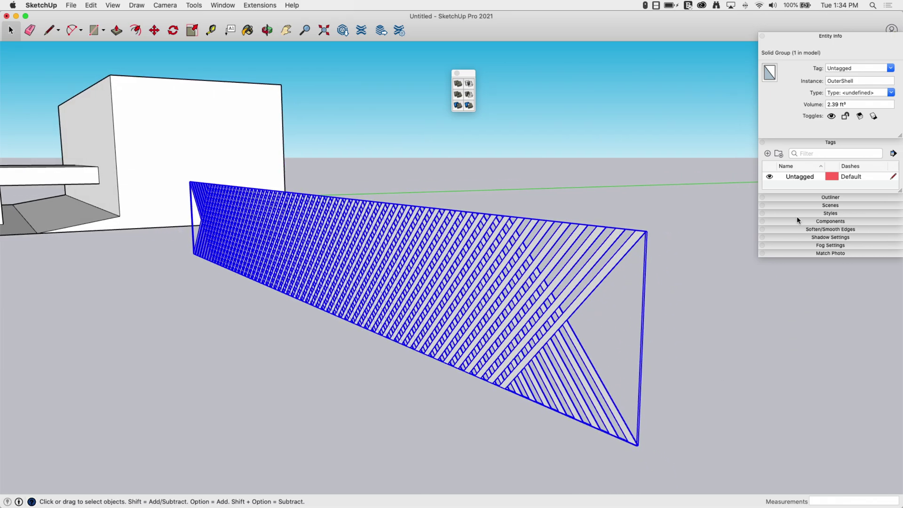
scroll(619, 345, up, 10)
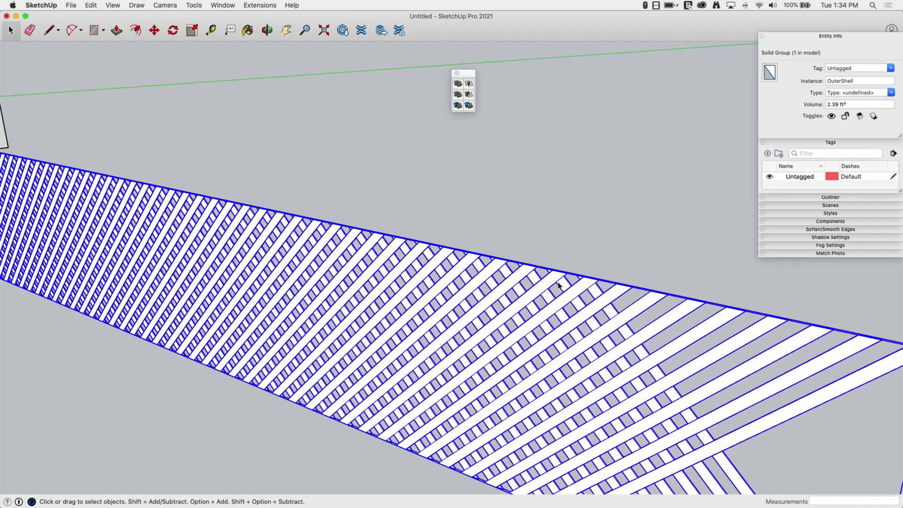
middle_drag(379, 393, 394, 306)
scroll(438, 282, down, 8)
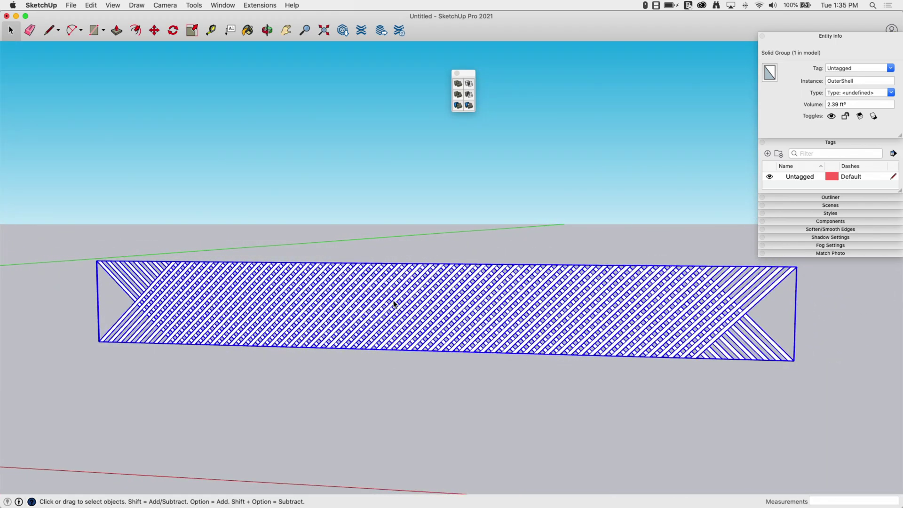
middle_drag(355, 196, 565, 245)
scroll(588, 258, up, 6)
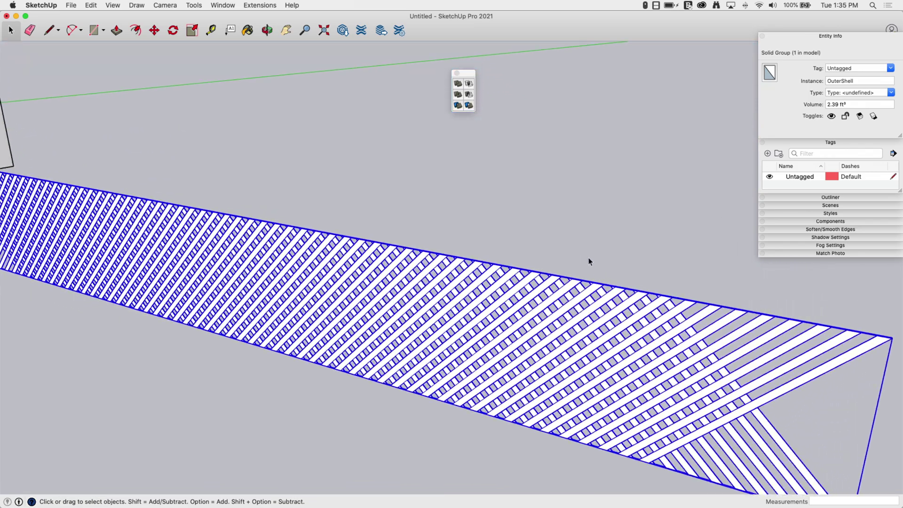
- Move the merged lattice by its upper edge to the bench slab's lower front edge, letting both lattice ends overhang the bench
scroll(592, 284, up, 5)
key(m)
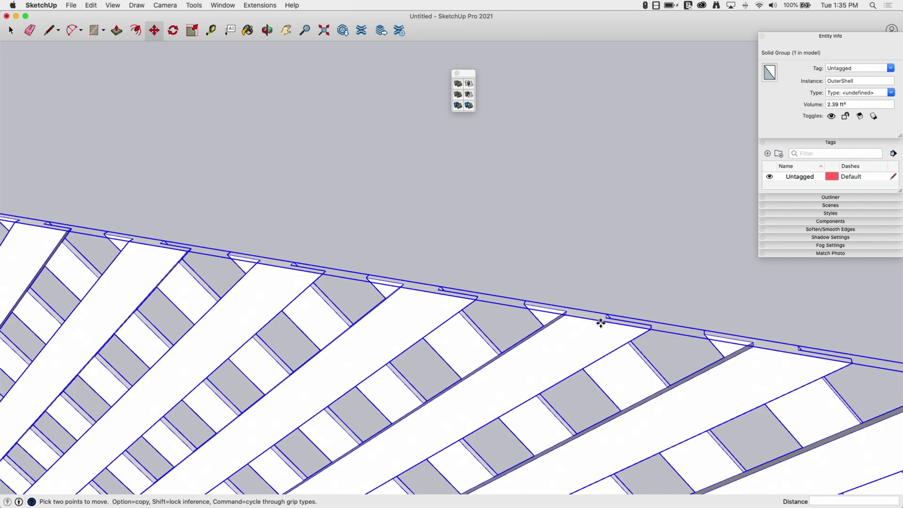
click(601, 323)
scroll(586, 393, down, 15)
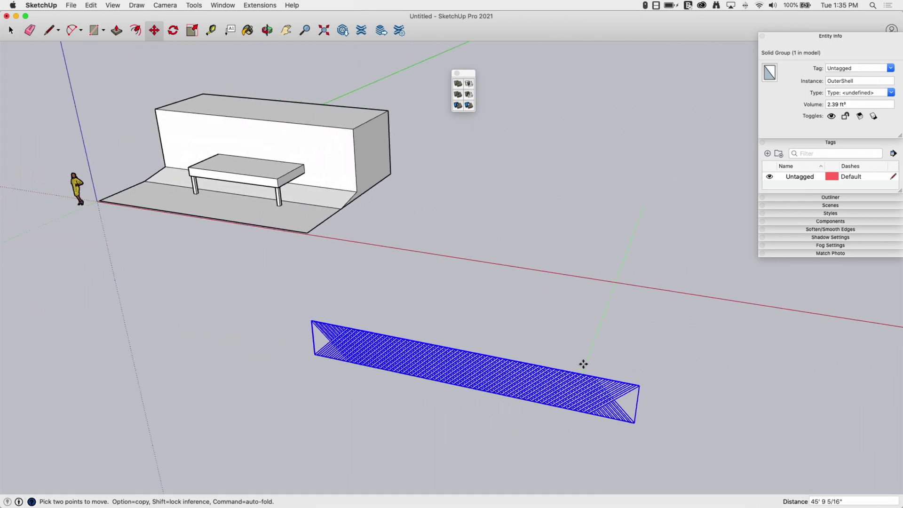
scroll(449, 249, up, 2)
scroll(407, 195, up, 10)
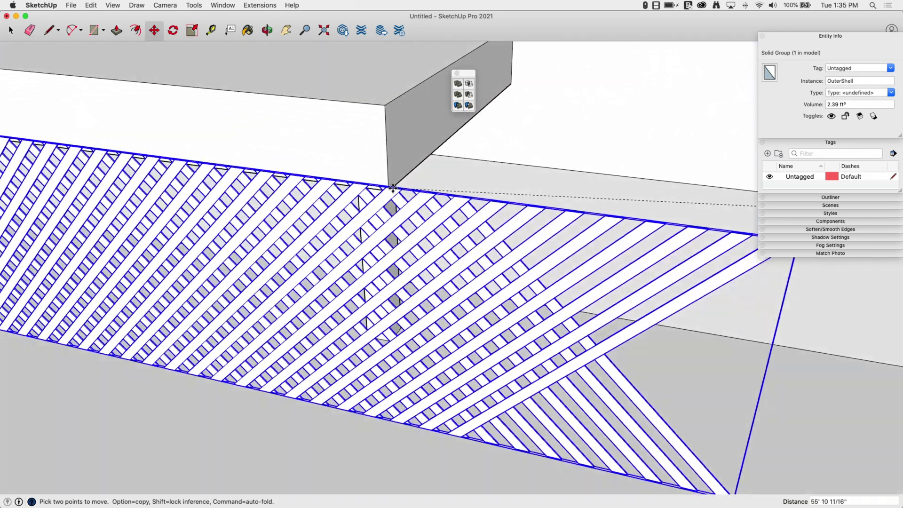
scroll(357, 189, up, 8)
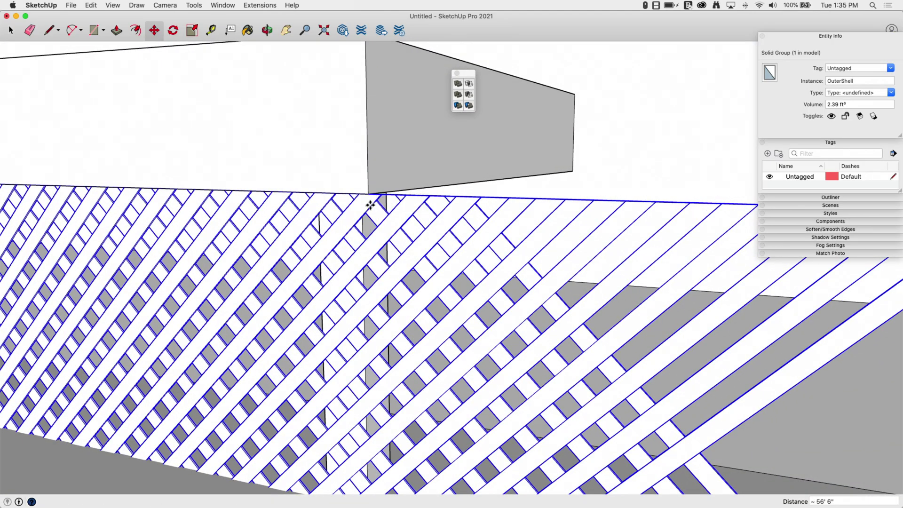
click(262, 290)
key(space)
scroll(407, 275, down, 10)
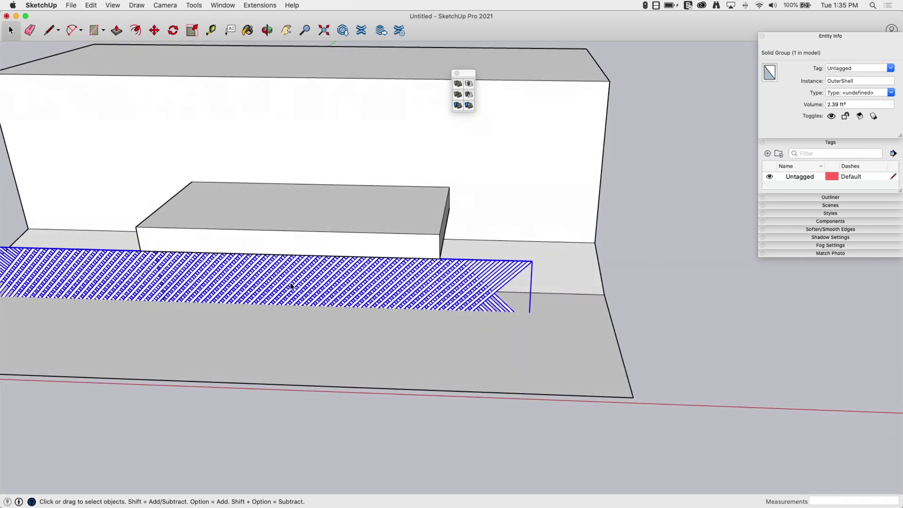
- Examine the lattice against the bench, checking its fit under the slab's front edge and its overhang past the slab's ends
middle_drag(290, 284, 126, 218)
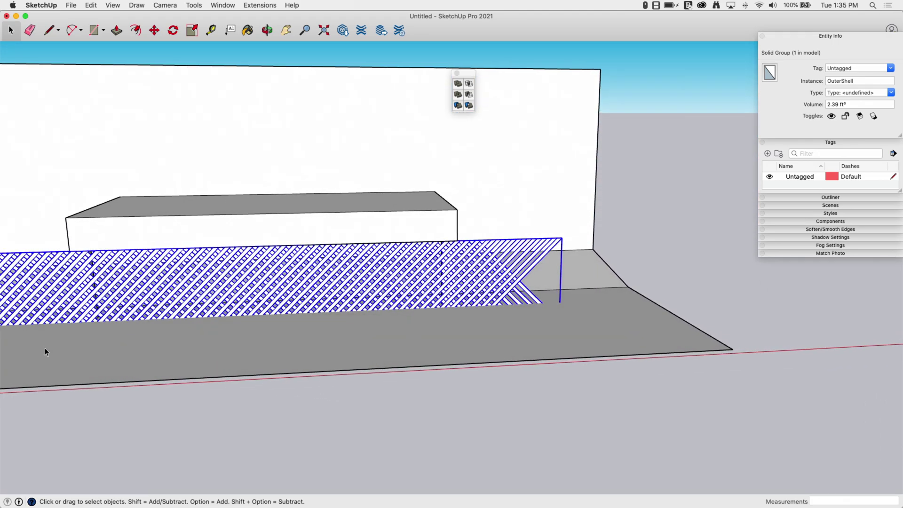
middle_drag(45, 351, 440, 331)
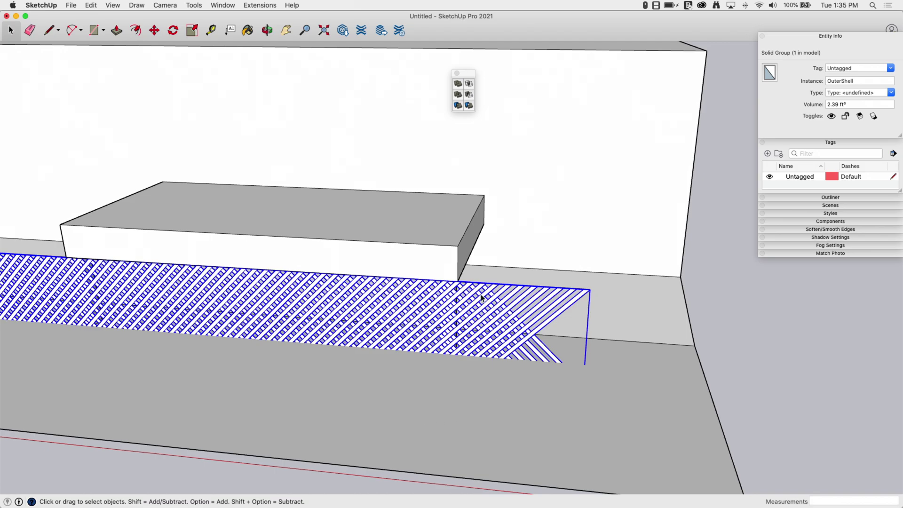
middle_drag(481, 298, 441, 334)
scroll(513, 216, down, 3)
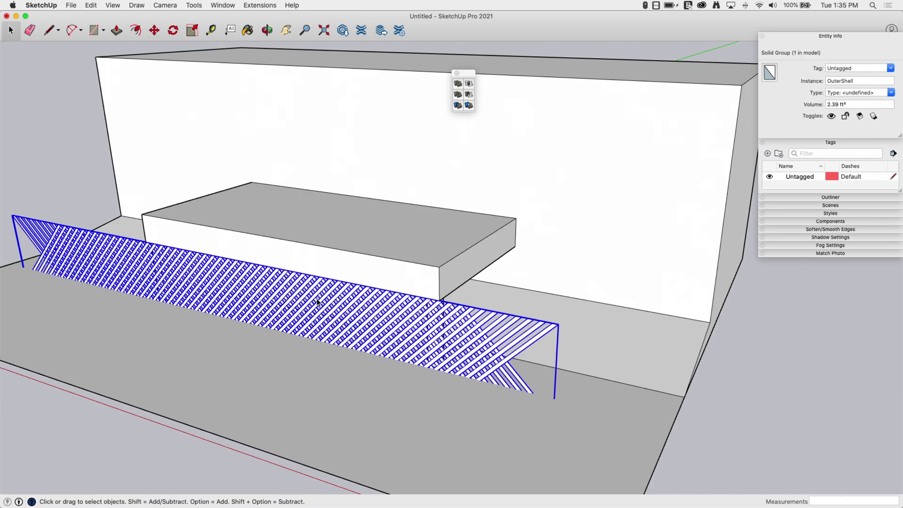
middle_drag(318, 301, 397, 255)
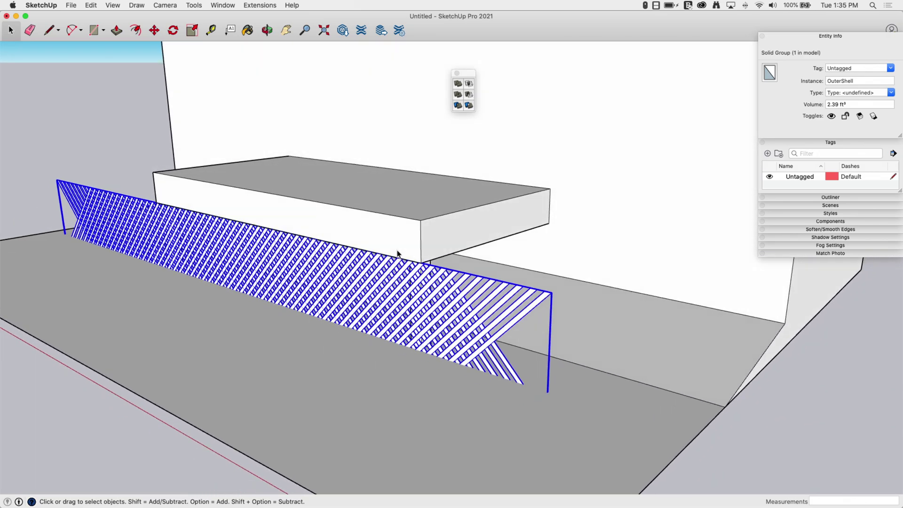
scroll(397, 254, up, 10)
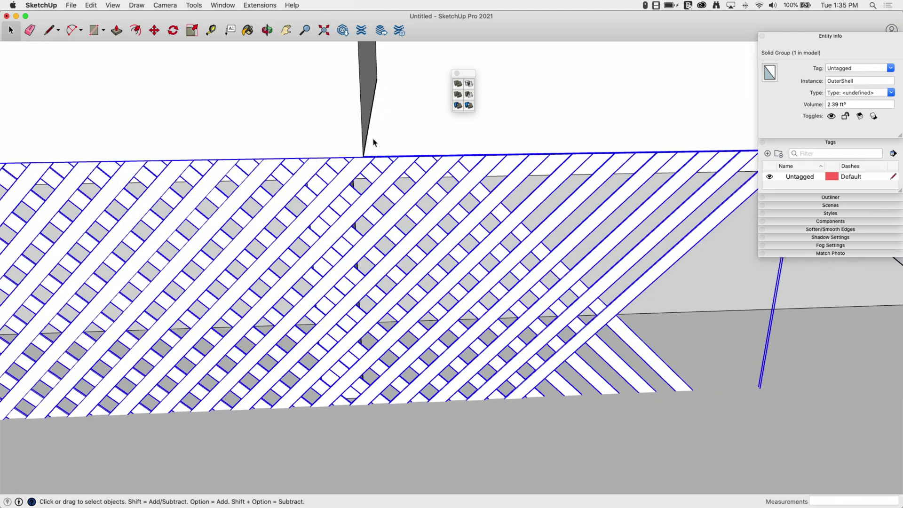
middle_drag(373, 140, 365, 174)
middle_drag(367, 406, 404, 342)
middle_drag(374, 34, 404, 104)
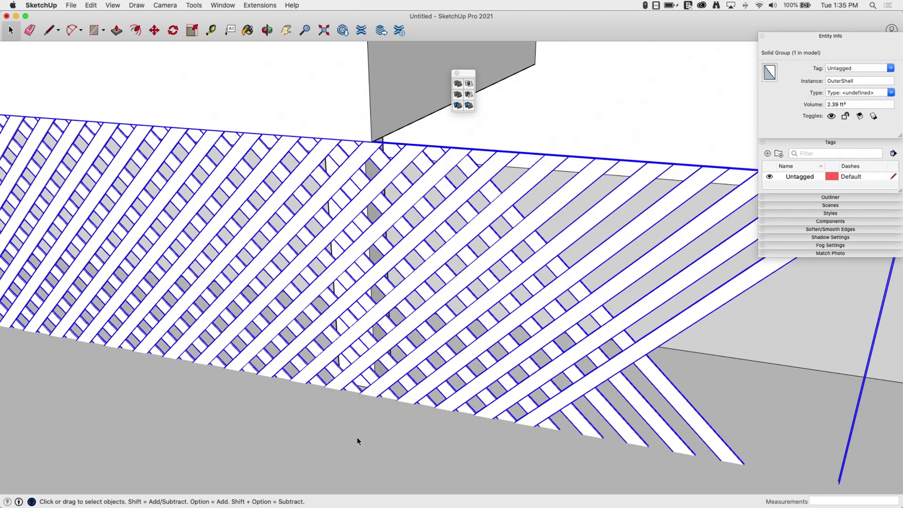
middle_drag(418, 249, 330, 135)
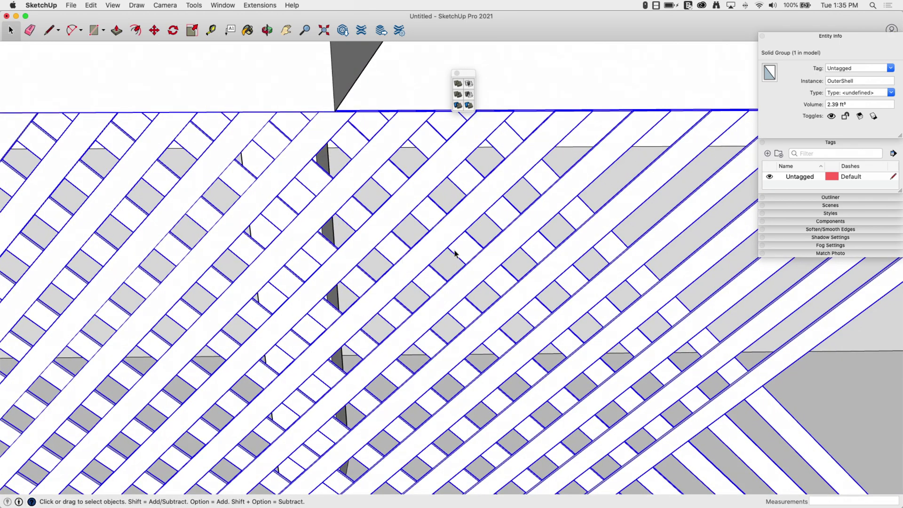
middle_drag(373, 175, 347, 102)
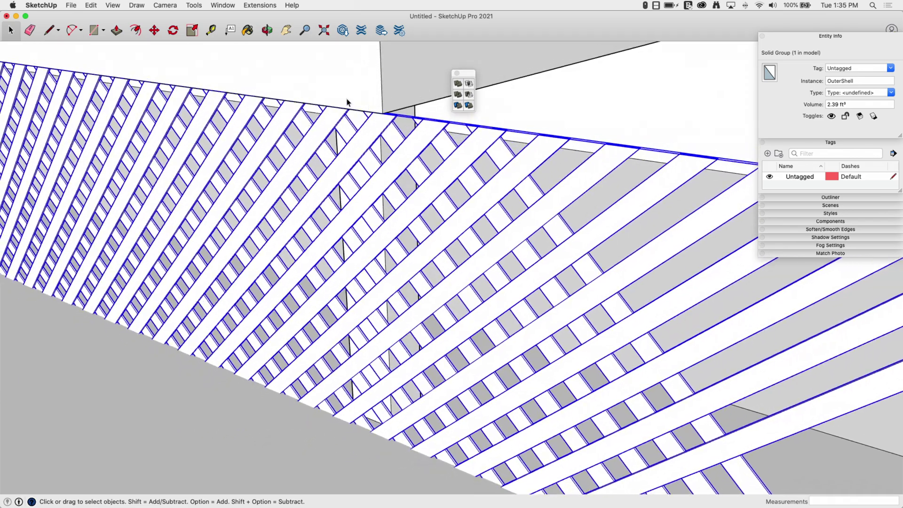
scroll(399, 157, down, 10)
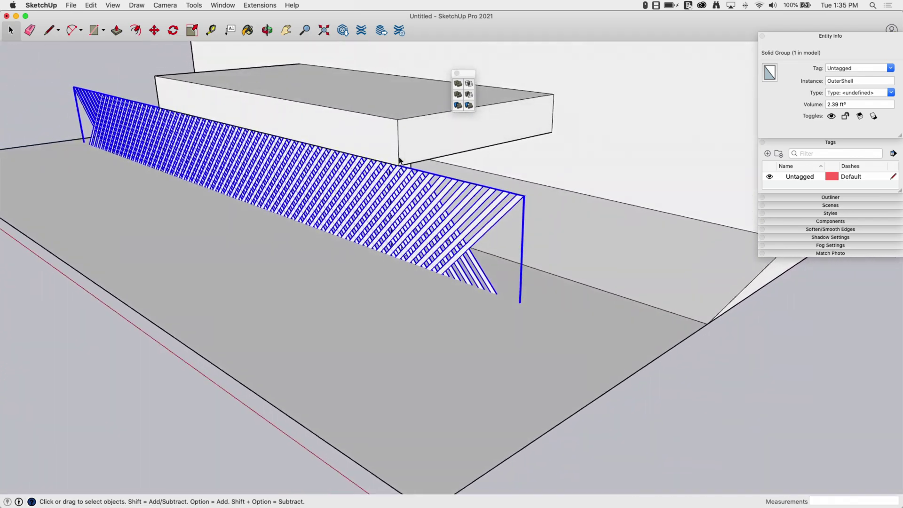
middle_drag(399, 160, 402, 207)
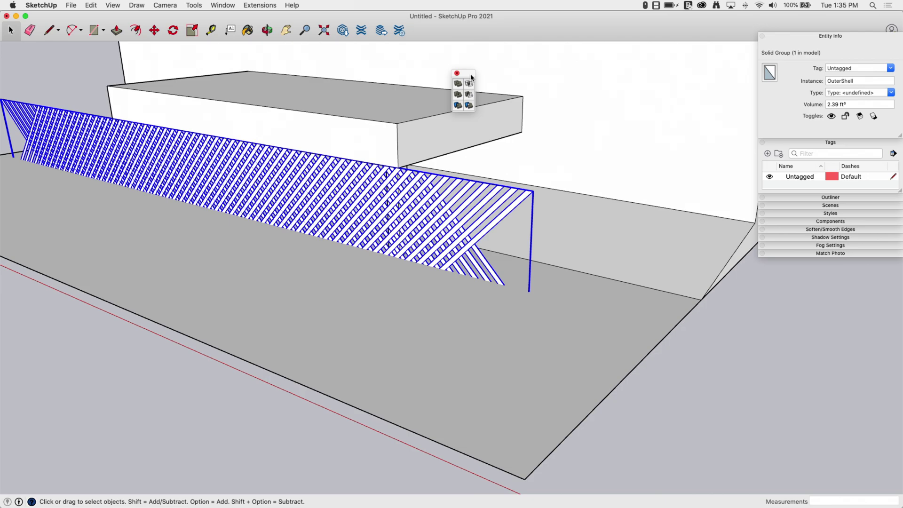
- Draw a vertical rectangle about 13' 4" by 6' 8" in the plane of the bench slab's end face, cutting across the lattice
middle_drag(652, 79, 210, 70)
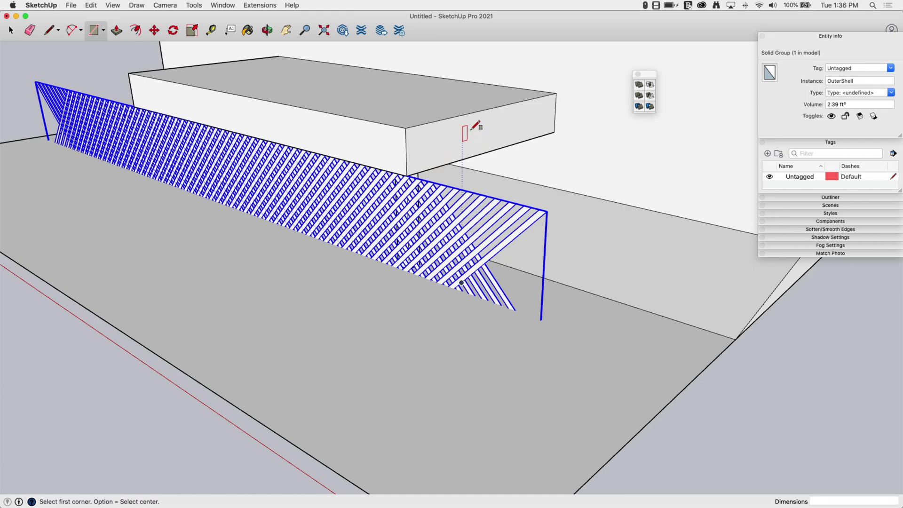
middle_drag(507, 111, 413, 95)
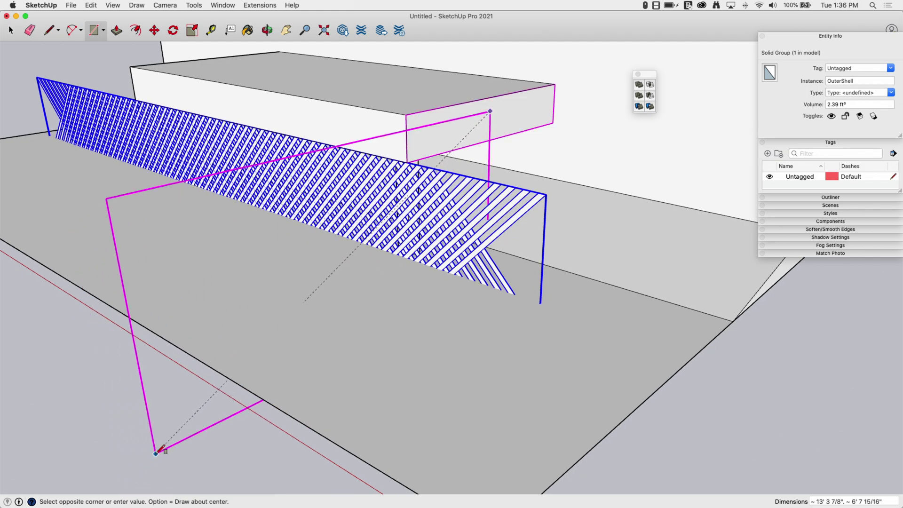
click(155, 453)
key(space)
- Push/pull the rectangle outward into a box enclosing the lattice's overhanging end and make the whole box a group
middle_drag(216, 151, 375, 169)
key(p)
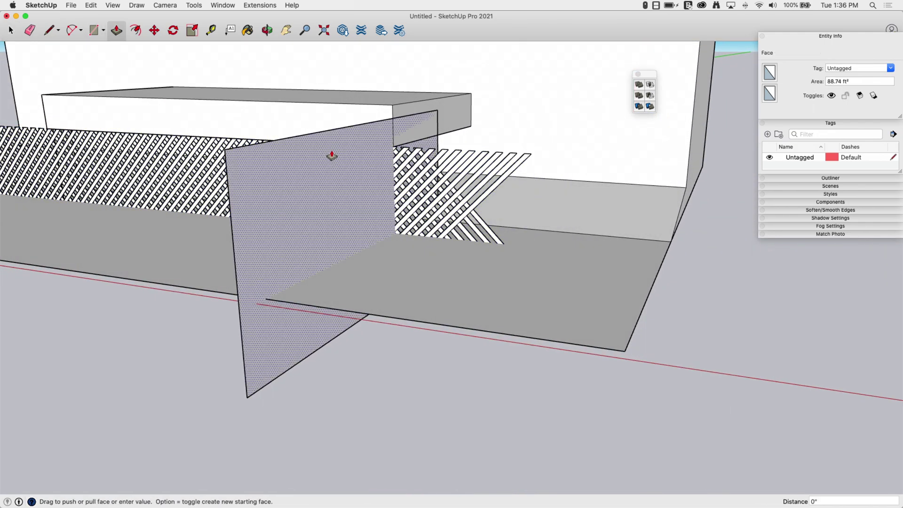
drag(333, 150, 541, 181)
key(space)
middle_drag(541, 181, 397, 203)
triple_click(397, 204)
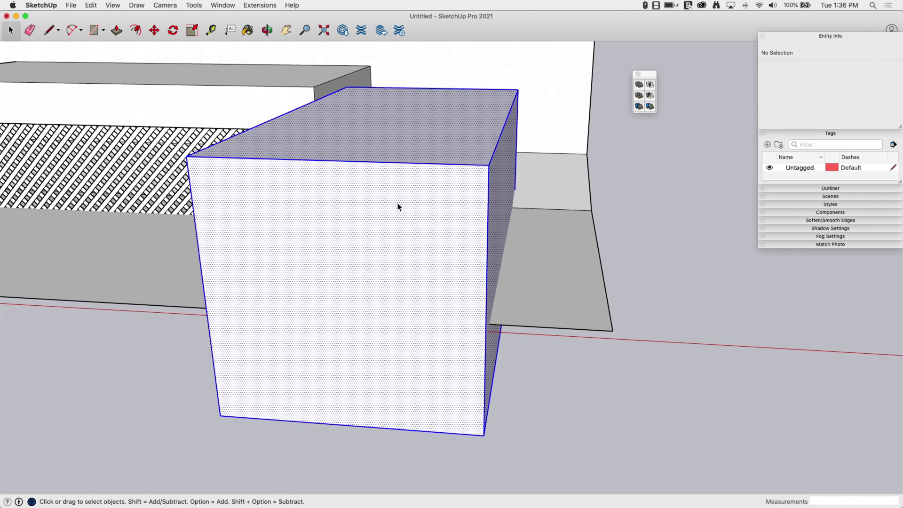
right_click(398, 205)
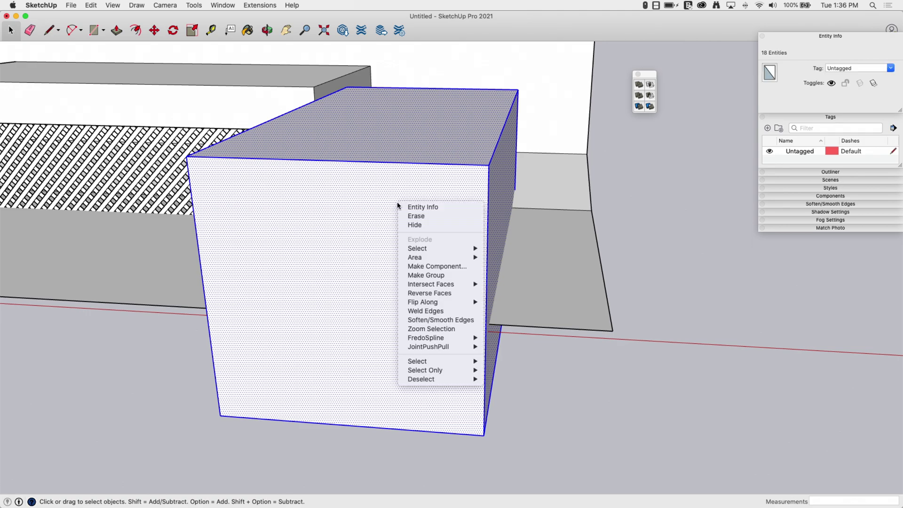
click(436, 275)
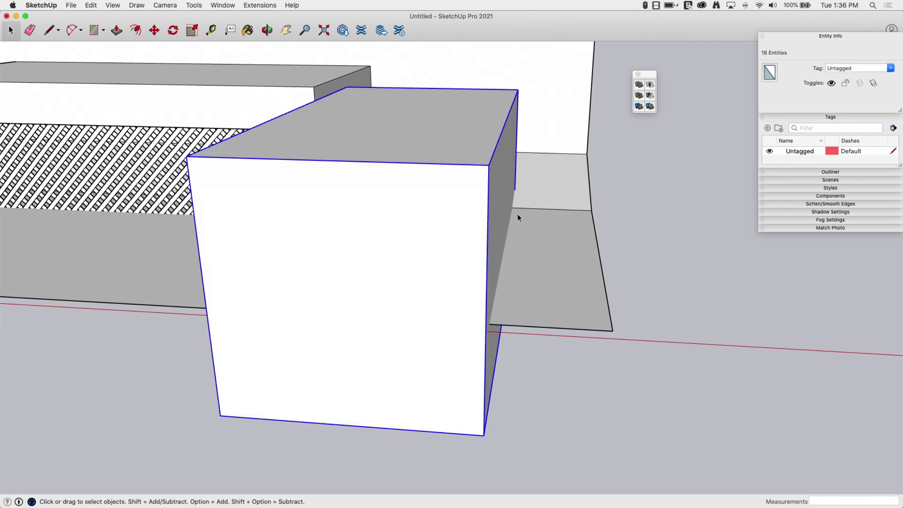
- Subtract the box group from the lattice so its overhang is cut flush with the bench slab's end
click(652, 96)
middle_drag(311, 146, 470, 160)
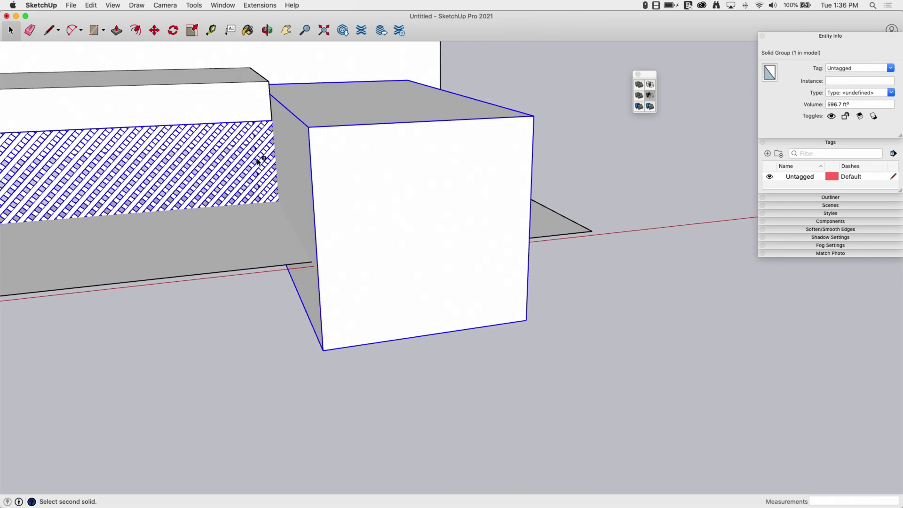
click(302, 133)
mouse_move(266, 149)
middle_down()
mouse_move(278, 167)
mouse_move(194, 177)
mouse_move(177, 135)
mouse_move(231, 97)
mouse_move(367, 135)
mouse_move(343, 115)
mouse_move(226, 155)
middle_up()
click(218, 161)
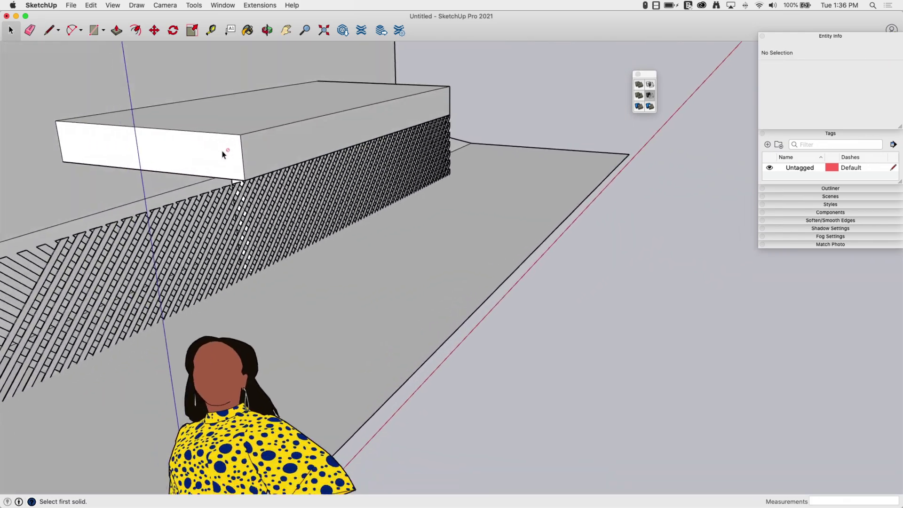
key(space)
- Draw a vertical rectangle flush with the bench slab's other end and push/pull it 11' 11 5/16" over the remaining lattice overhang
key(r)
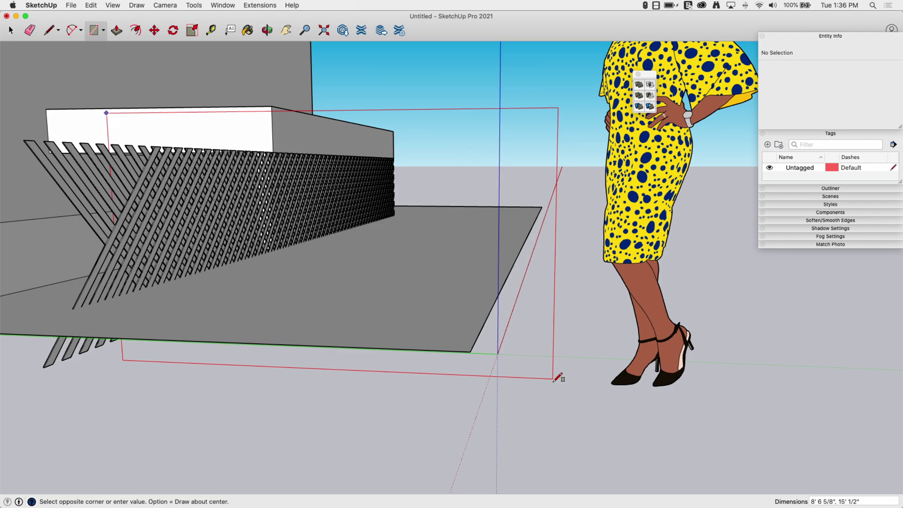
click(566, 396)
key(space)
middle_drag(520, 347, 452, 157)
key(p)
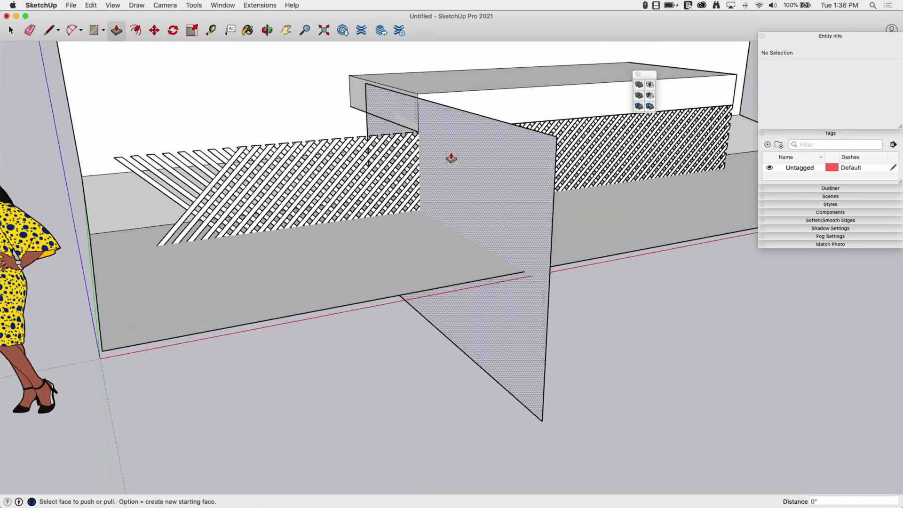
drag(452, 157, 117, 165)
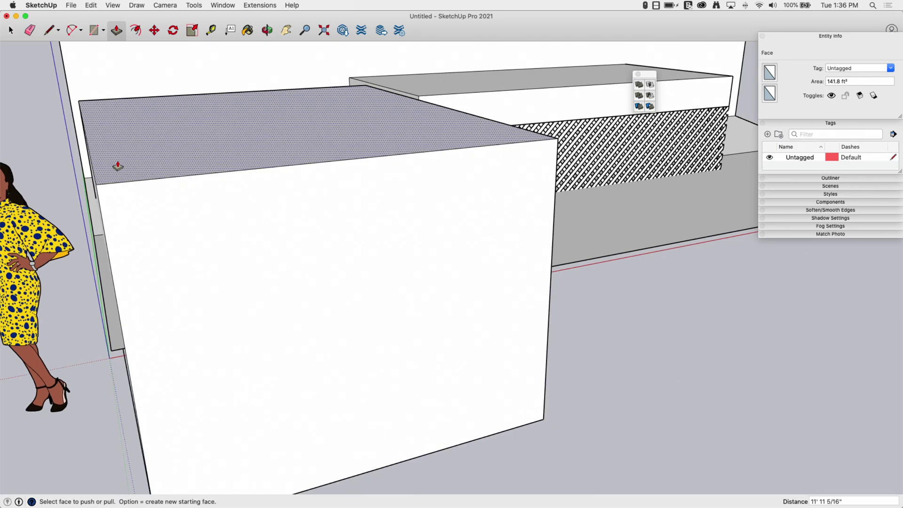
- Select all faces and edges of the second cutting box and make them a group
middle_drag(117, 166, 231, 119)
key(space)
click(230, 118)
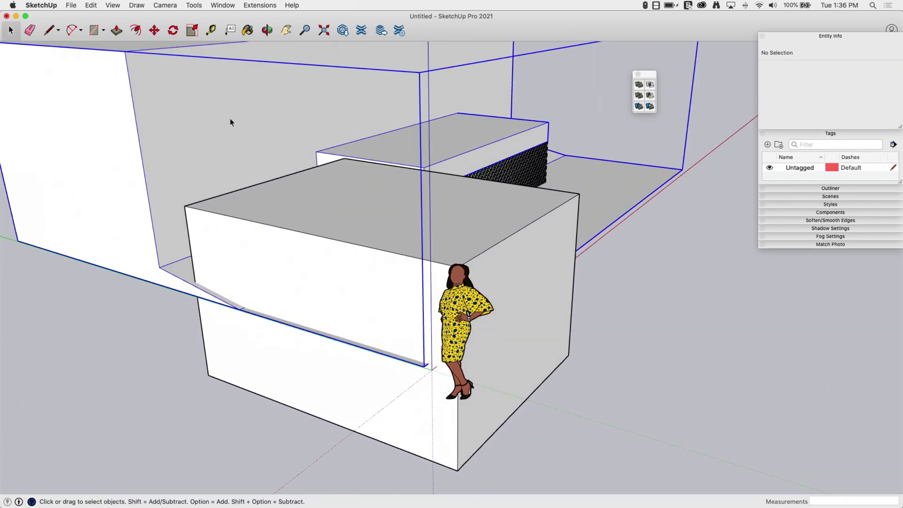
scroll(314, 233, up, 2)
click(315, 228)
double_click(315, 226)
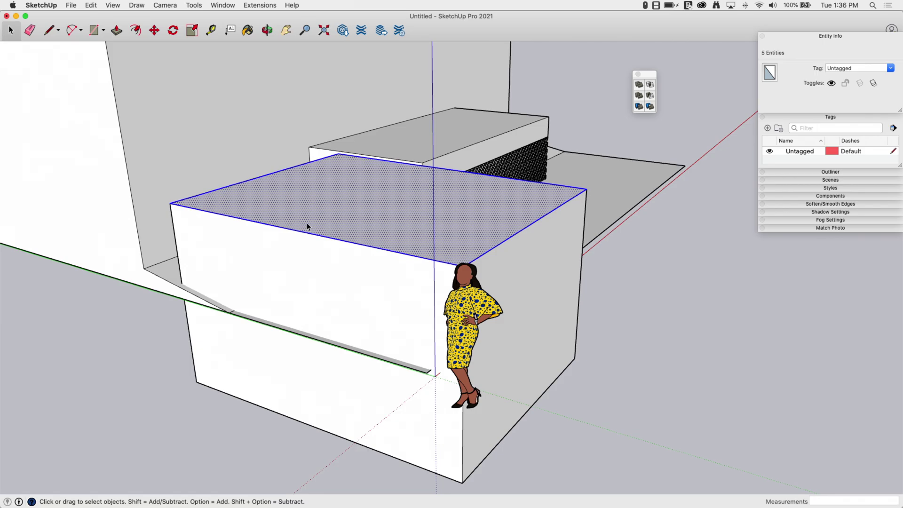
triple_click(248, 244)
middle_drag(248, 244, 328, 220)
scroll(432, 181, up, 3)
right_click(328, 220)
click(388, 292)
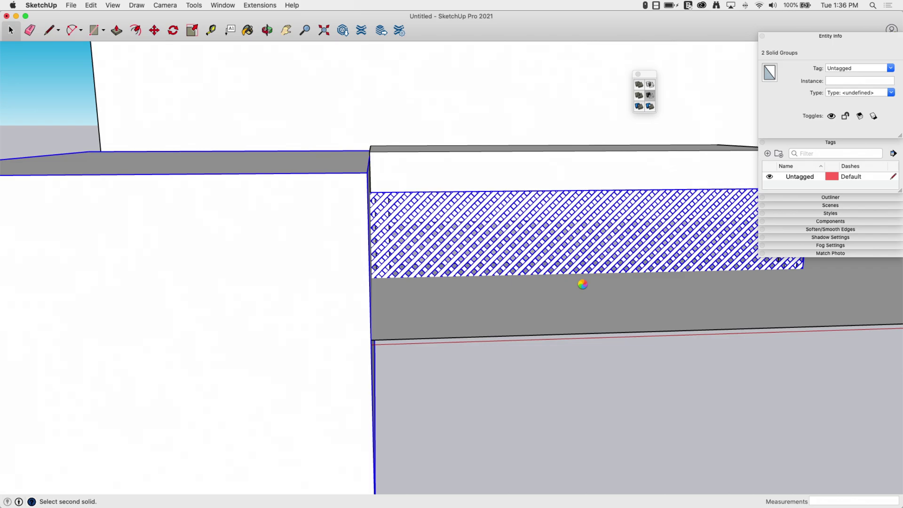
- Draw a horizontal rectangle at floor level enclosing the lattice's underside and push/pull it downward into a box around the bottom overhang
mouse_move(380, 161)
middle_down()
mouse_move(390, 176)
mouse_move(330, 249)
mouse_move(317, 137)
mouse_move(390, 284)
mouse_move(349, 311)
mouse_move(200, 221)
mouse_move(166, 151)
mouse_move(135, 148)
middle_up()
key(r)
click(134, 149)
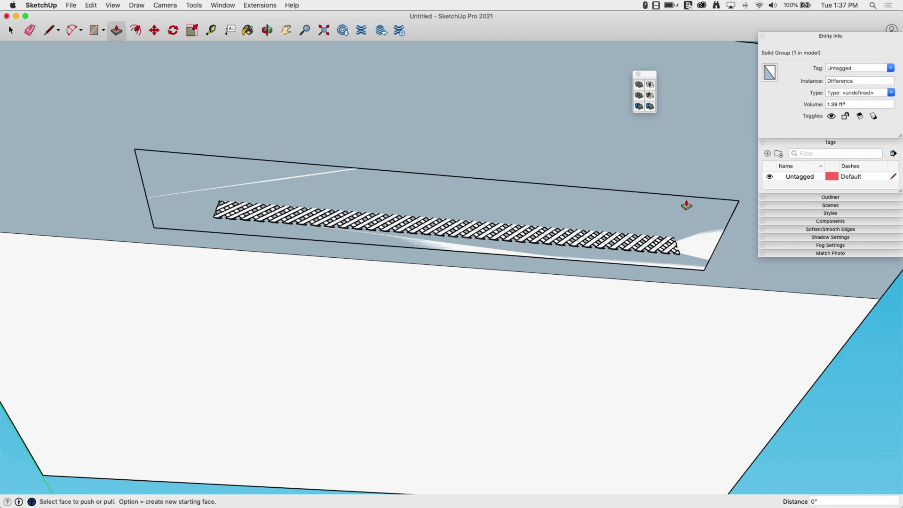
click(686, 206)
click(687, 272)
- Group the whole box below the floor and subtract it from the lattice to trim the lattice's bottom flush with the floor
key(space)
triple_click(671, 240)
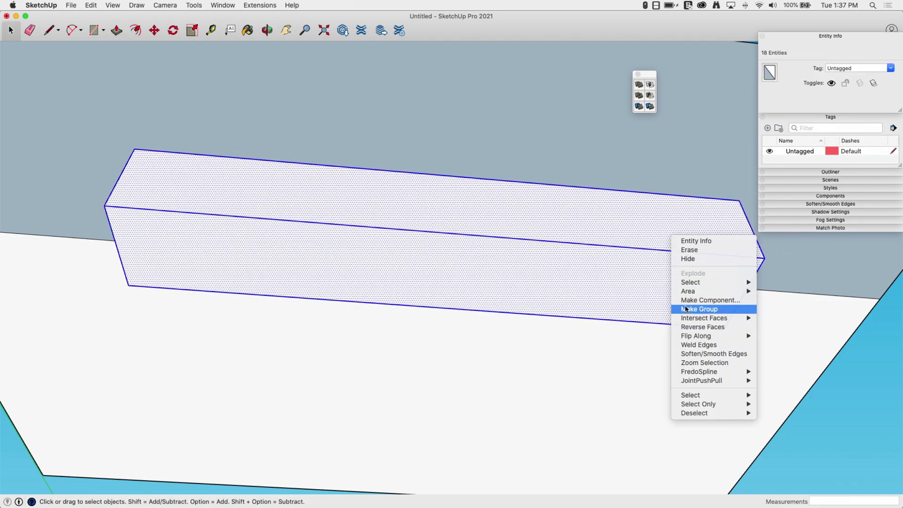
click(687, 309)
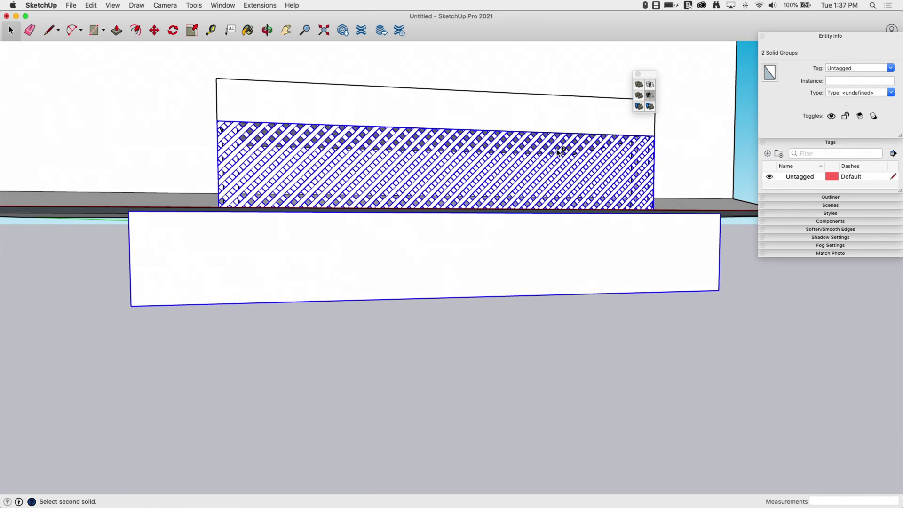
click(557, 153)
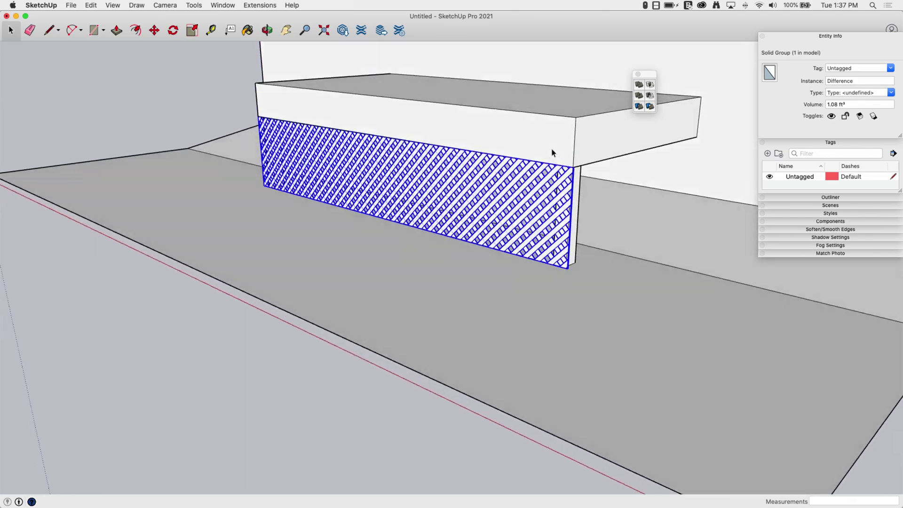
- Rotate a copy of the lattice about the bench slab's front corner so that it runs along the slab's end
mouse_move(552, 153)
middle_down()
mouse_move(516, 151)
mouse_move(380, 208)
mouse_move(169, 154)
mouse_move(386, 203)
mouse_move(430, 187)
mouse_move(260, 143)
middle_up()
scroll(549, 156, up, 5)
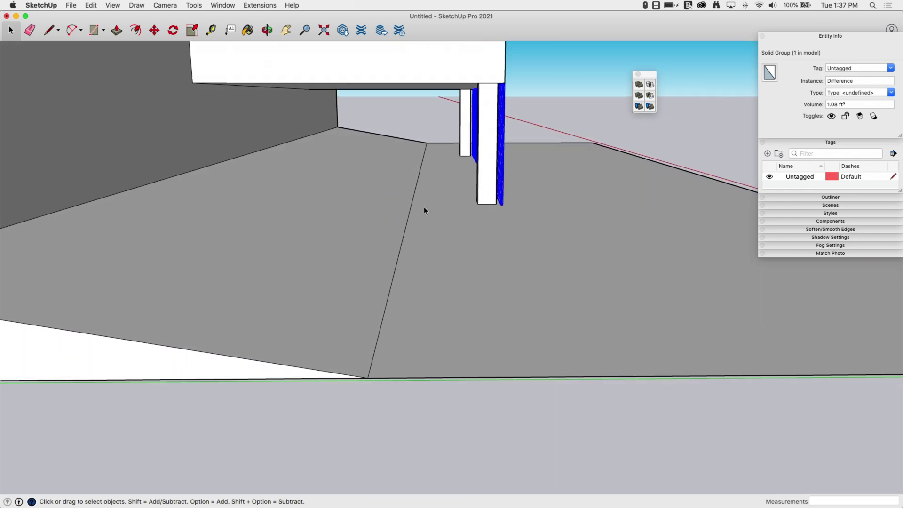
scroll(395, 174, up, 10)
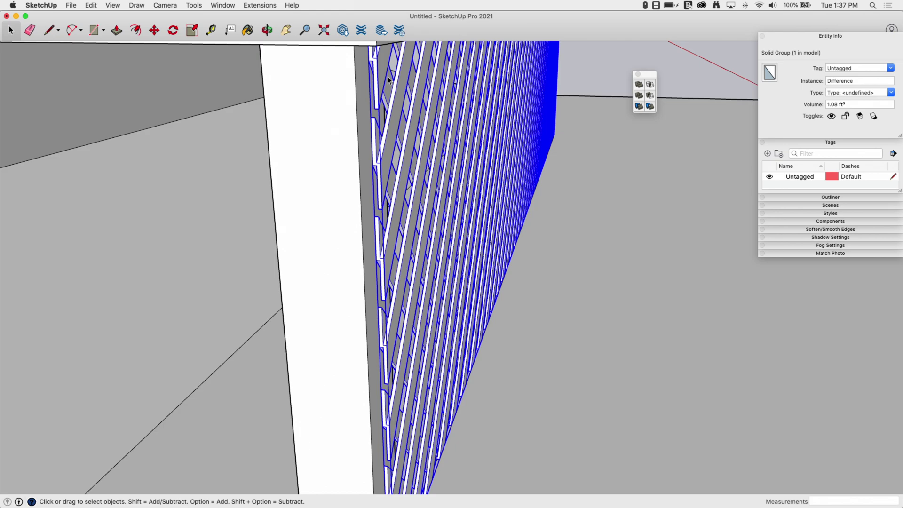
mouse_move(378, 74)
middle_down()
mouse_move(376, 100)
mouse_move(402, 121)
middle_up()
key(q)
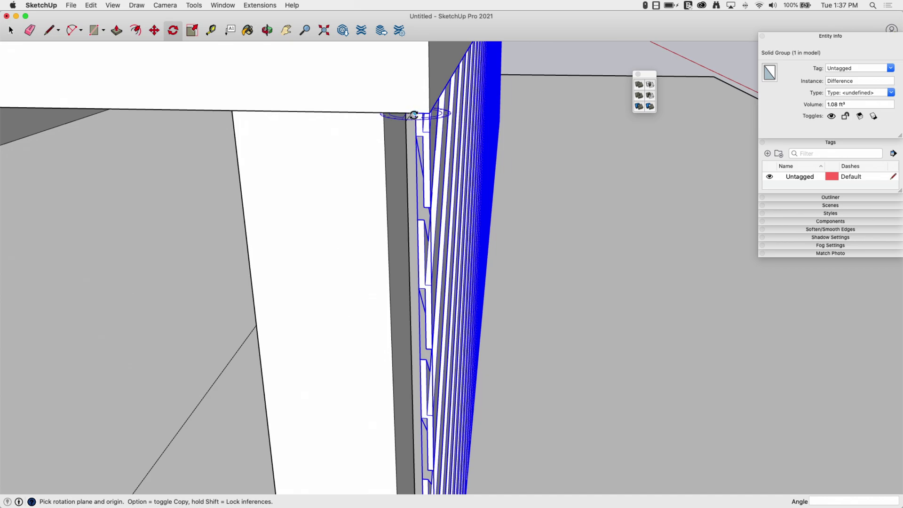
middle_drag(473, 115, 364, 174)
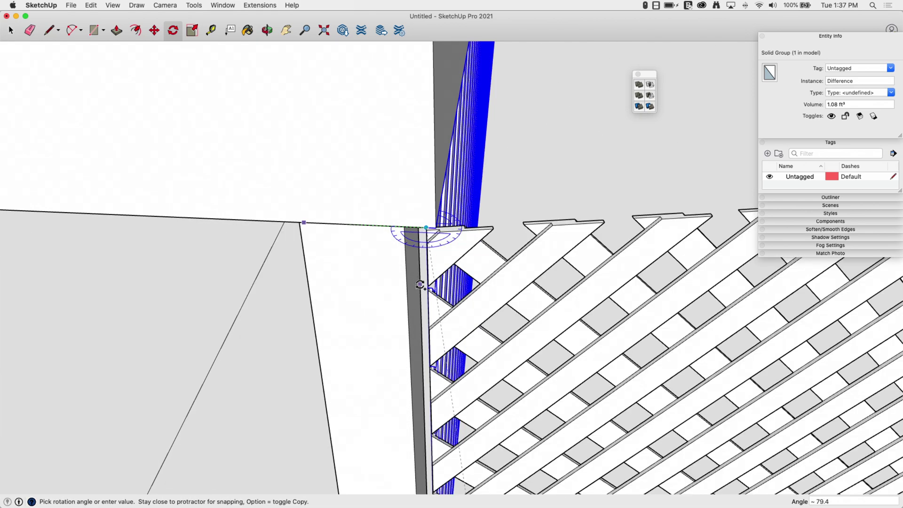
scroll(402, 295, down, 3)
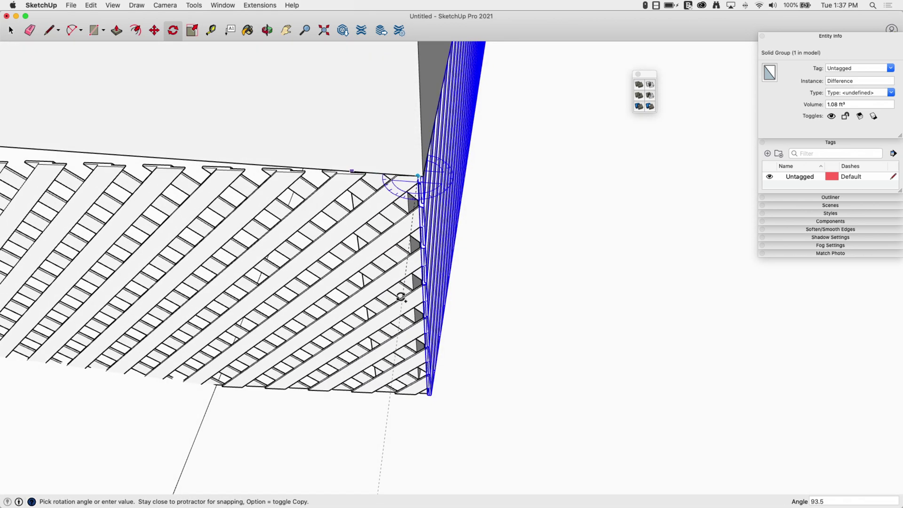
key(space)
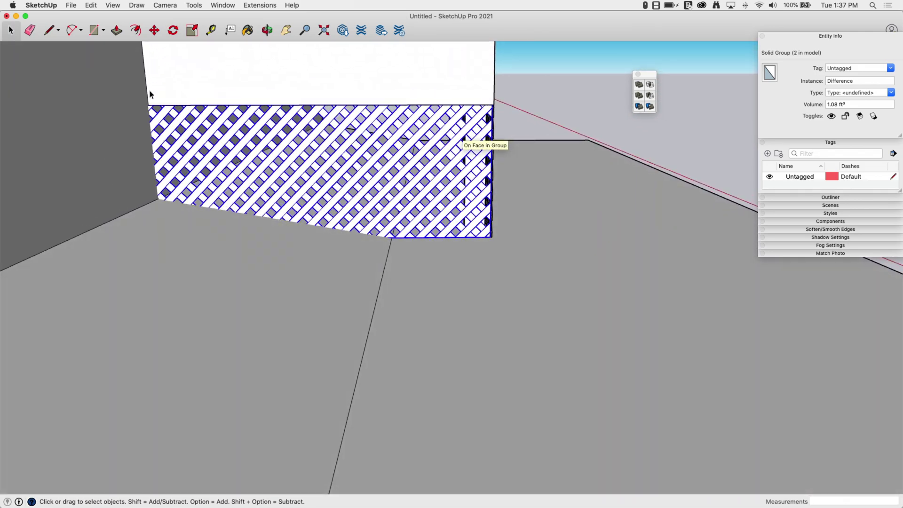
- Trace the wall corner and the sloped floor edge with lines across the rotated lattice
middle_drag(150, 93, 277, 228)
scroll(276, 230, up, 5)
scroll(285, 261, down, 5)
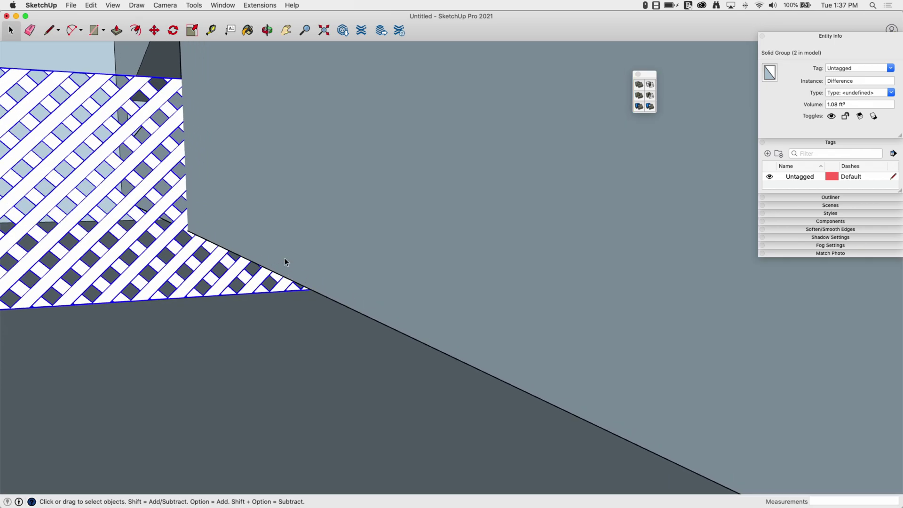
middle_drag(285, 260, 269, 195)
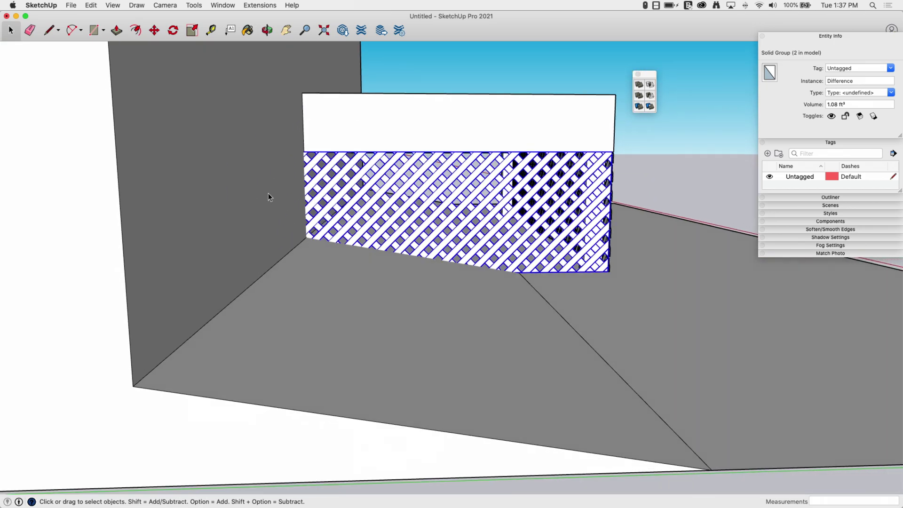
scroll(423, 174, up, 5)
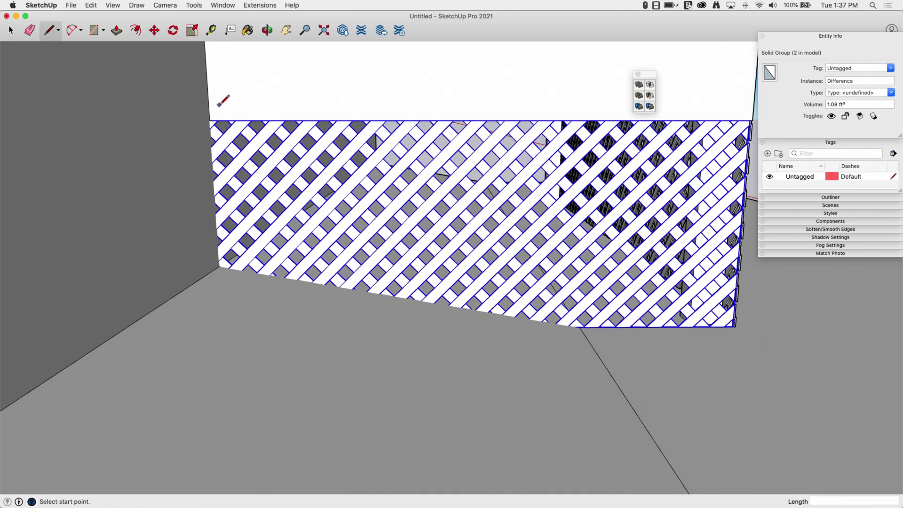
middle_drag(217, 106, 234, 85)
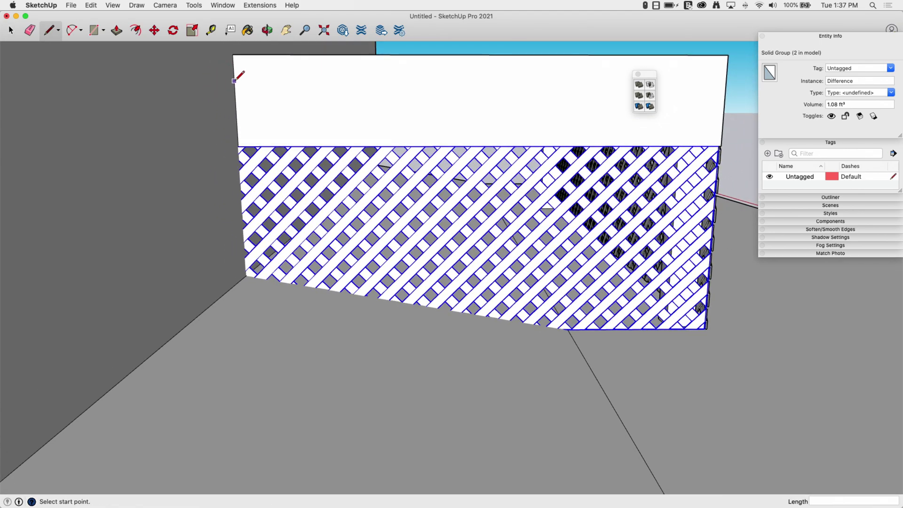
click(245, 276)
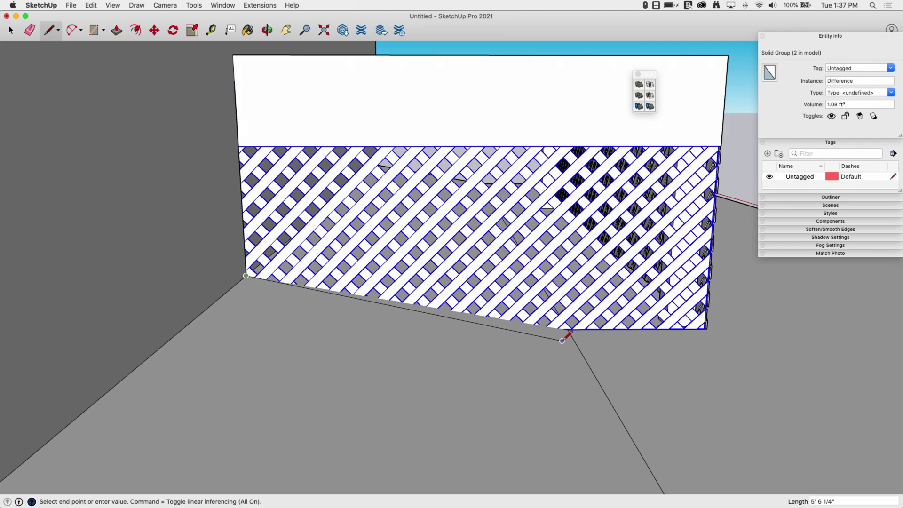
scroll(570, 331, up, 3)
scroll(572, 334, up, 3)
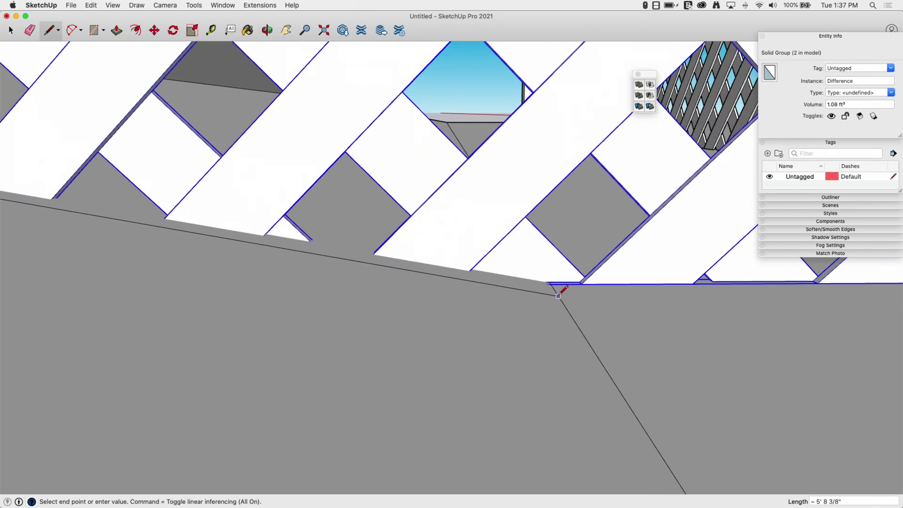
click(552, 284)
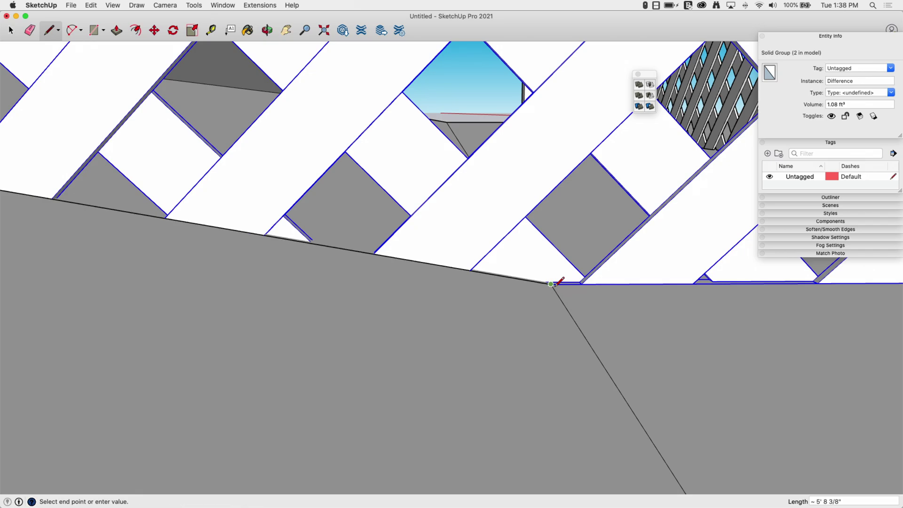
scroll(557, 294, down, 8)
key(space)
- Hide the group containing the wall, floor and bench slab
mouse_move(358, 234)
middle_down()
mouse_move(264, 145)
mouse_move(278, 143)
mouse_move(306, 177)
mouse_move(301, 186)
mouse_move(339, 183)
middle_up()
middle_drag(40, 229, 32, 231)
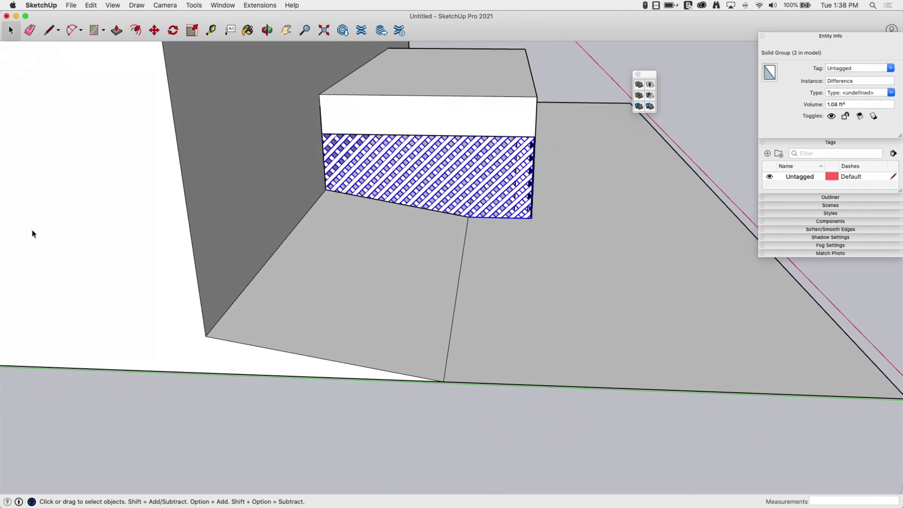
click(280, 121)
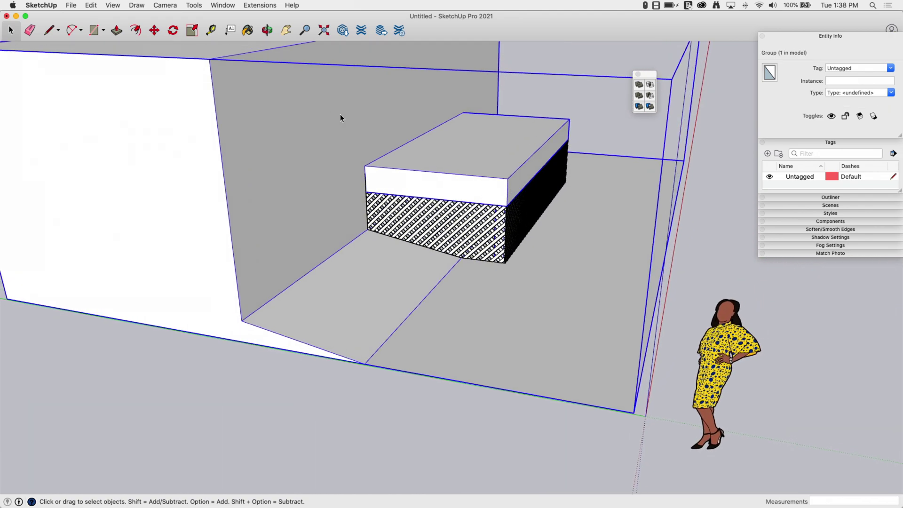
middle_drag(340, 118, 289, 159)
middle_drag(280, 192, 280, 170)
scroll(354, 204, up, 3)
scroll(354, 205, up, 3)
mouse_move(354, 204)
middle_down()
mouse_move(295, 175)
mouse_move(317, 165)
mouse_move(322, 114)
mouse_move(254, 124)
mouse_move(342, 171)
middle_up()
right_click(254, 124)
click(271, 145)
- Draw lines from the traced profile around the rotated lattice's overhang to close a face covering everything beyond the wall and floor
key(l)
click(330, 161)
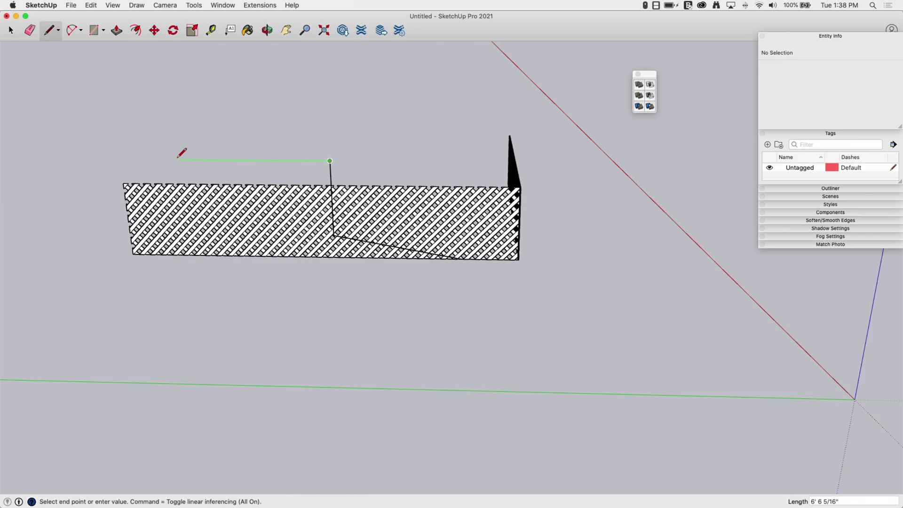
click(98, 159)
click(119, 298)
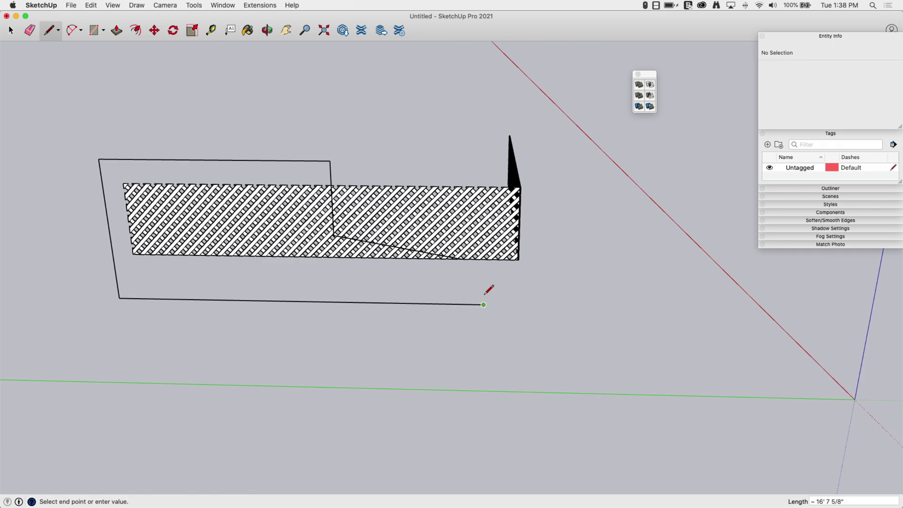
scroll(487, 277, up, 10)
scroll(426, 221, up, 2)
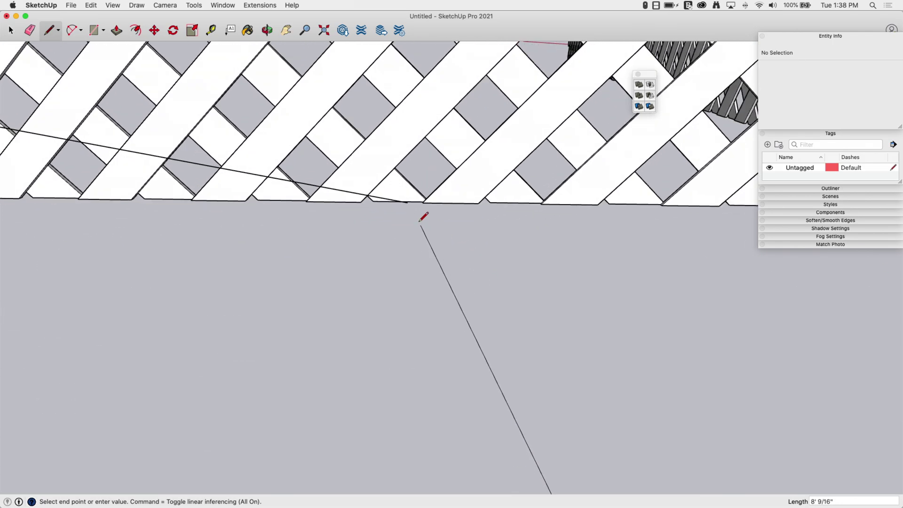
click(407, 202)
key(space)
scroll(330, 222, down, 12)
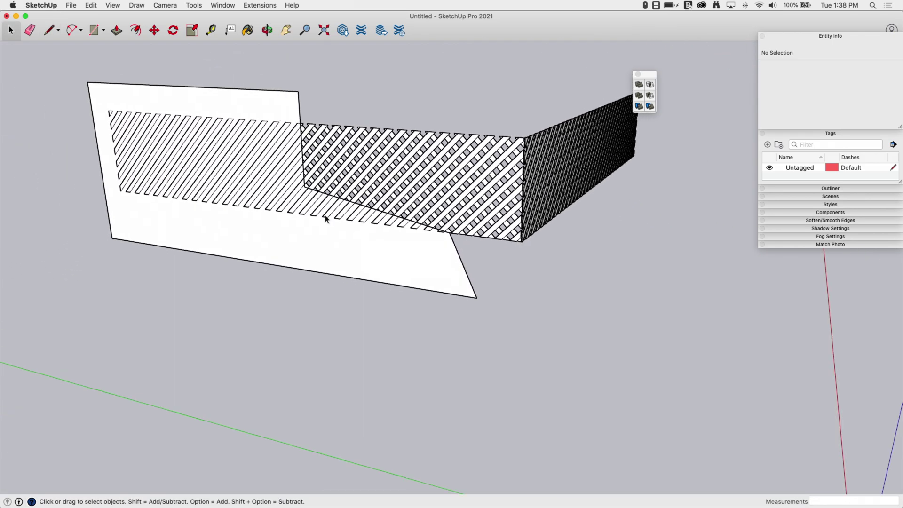
- Push/pull the cutting face outward 5' 3 5/8" and its back face the other way so the solid passes through the rotated lattice
middle_drag(346, 256, 339, 248)
key(p)
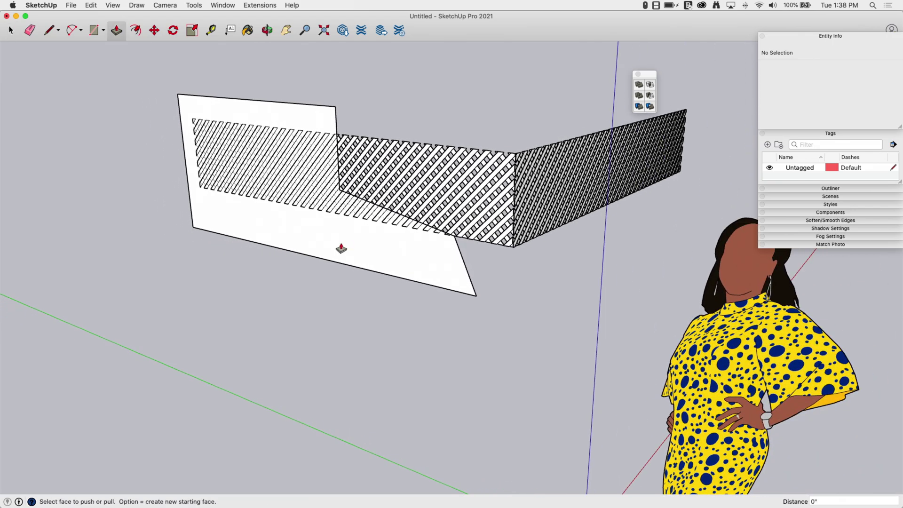
drag(339, 248, 227, 254)
middle_drag(565, 197, 348, 164)
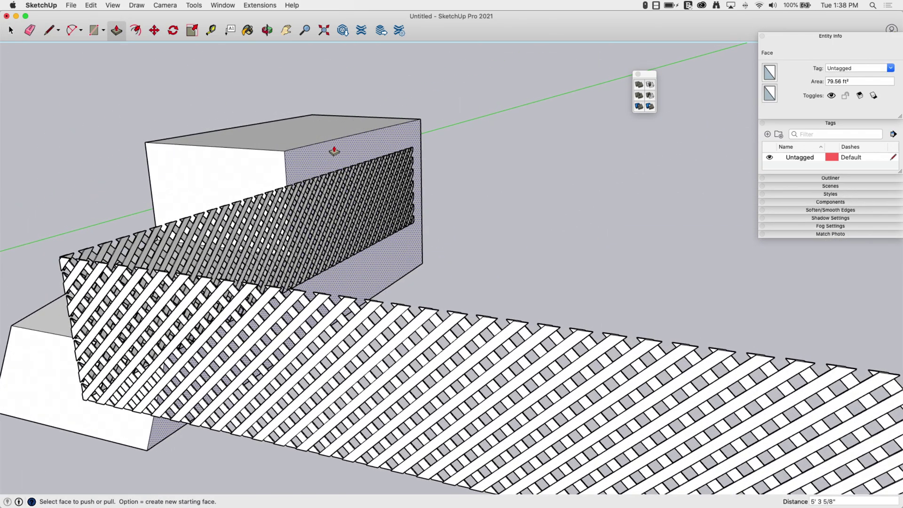
click(334, 151)
click(513, 180)
- Select all faces and edges of the stepped cutting solid and make them a group
middle_drag(512, 180, 450, 216)
key(space)
triple_click(450, 216)
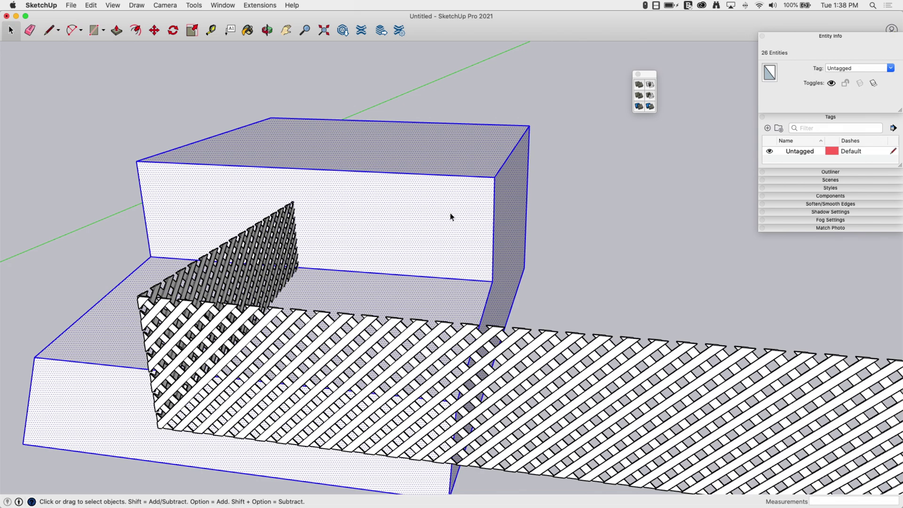
right_click(451, 213)
click(501, 285)
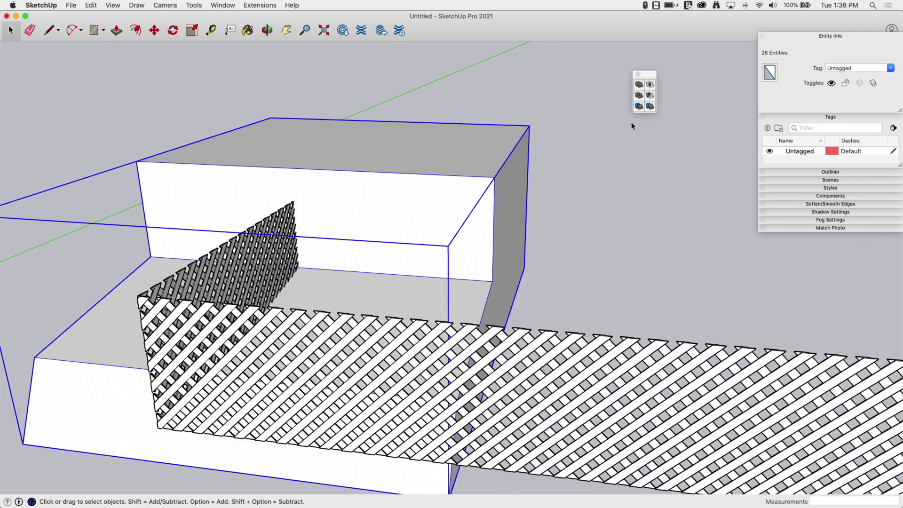
- Subtract the stepped cutting group from the rotated lattice
click(651, 97)
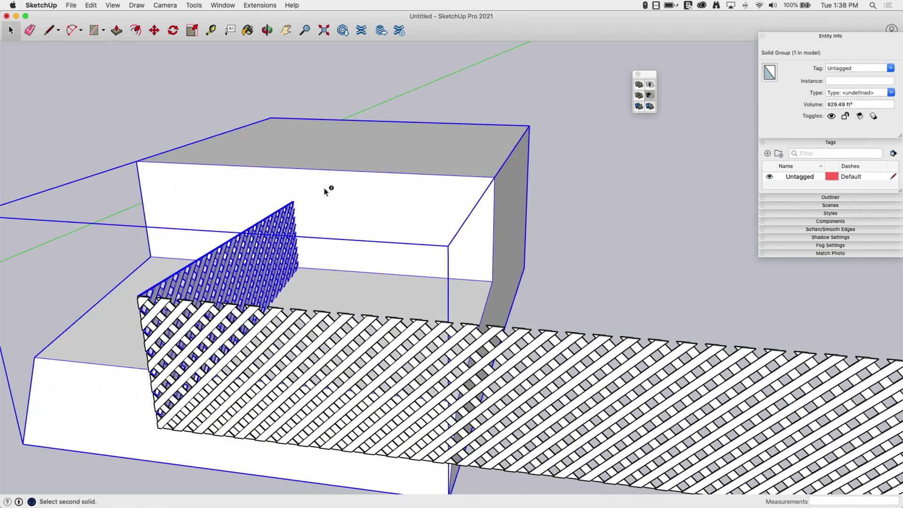
click(312, 136)
middle_drag(318, 108, 254, 194)
- Select the trimmed end lattice and unhide the group with the wall, floor and bench slab
click(254, 194)
click(91, 5)
mouse_move(109, 5)
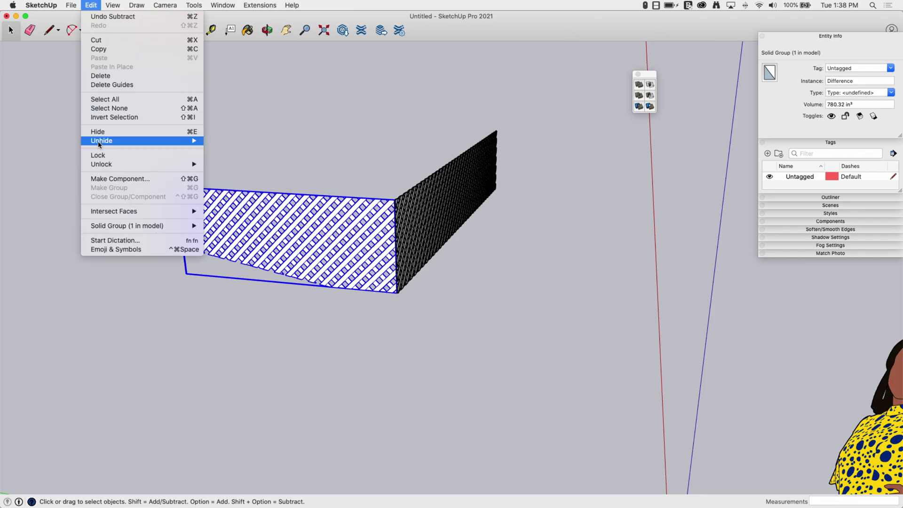
click(216, 158)
middle_drag(278, 187, 111, 101)
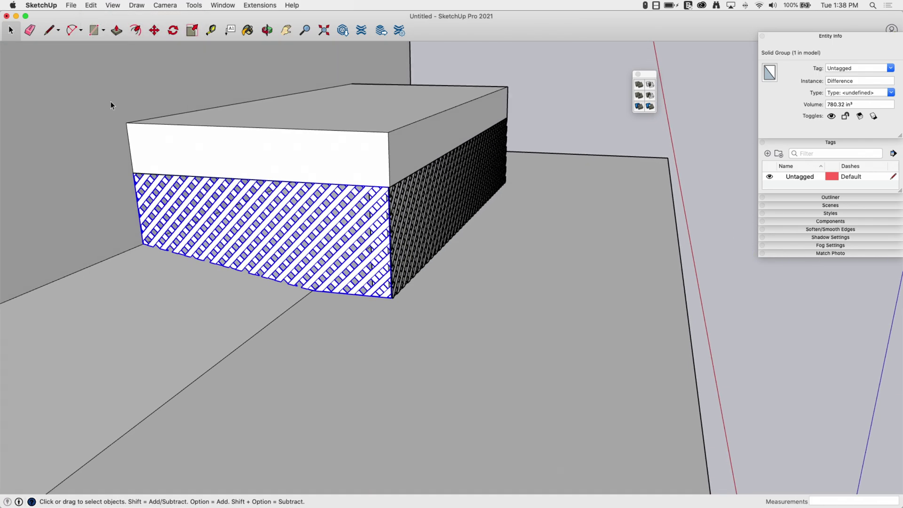
- Copy the trimmed end lattice 17' 1 7/8" to the matching corner at the bench slab's other end
middle_drag(423, 207, 227, 243)
scroll(221, 212, up, 4)
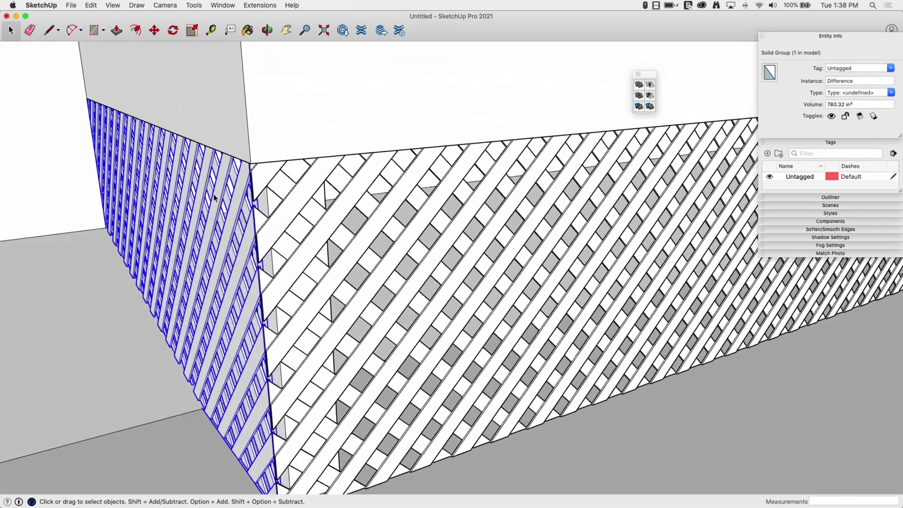
scroll(218, 150, up, 4)
key(m)
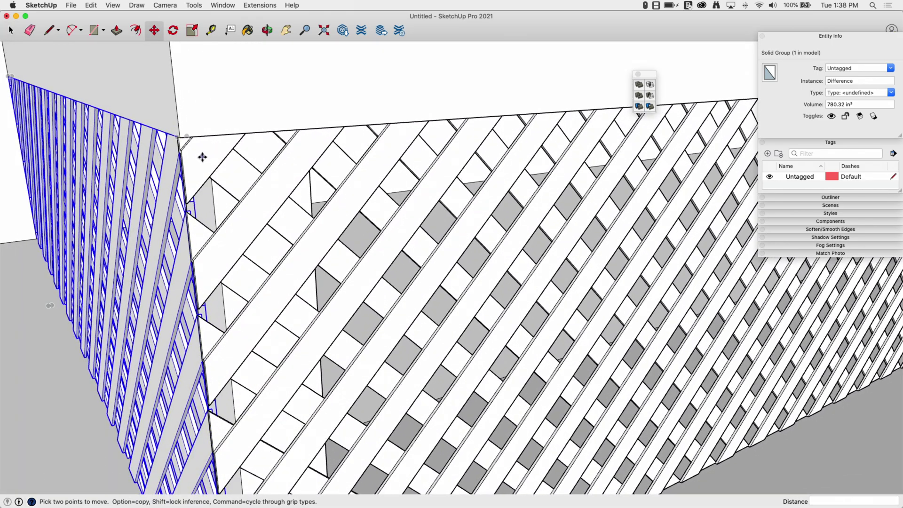
click(181, 143)
key(alt)
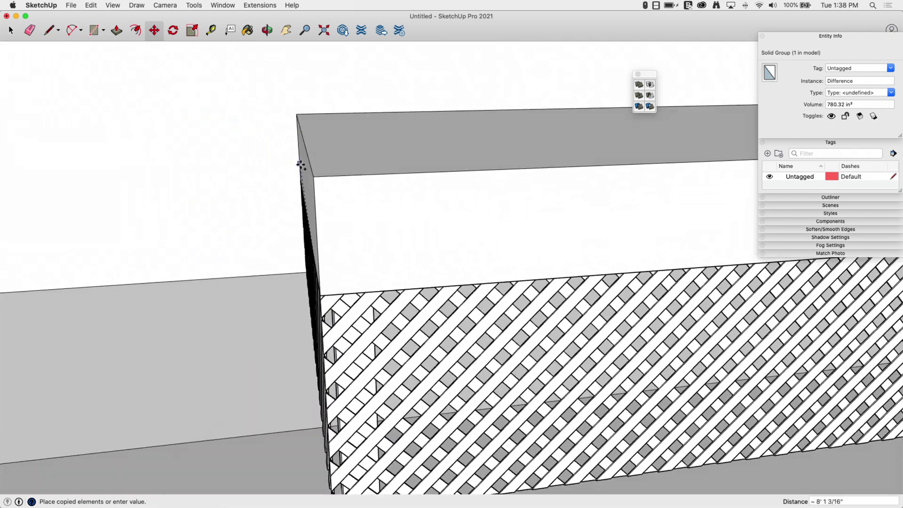
middle_drag(302, 164, 226, 189)
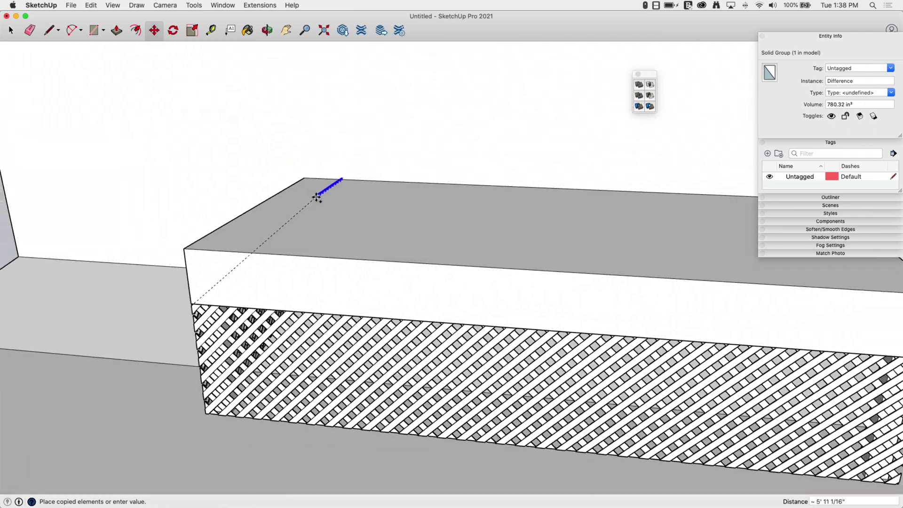
middle_drag(317, 196, 245, 226)
middle_drag(334, 250, 311, 212)
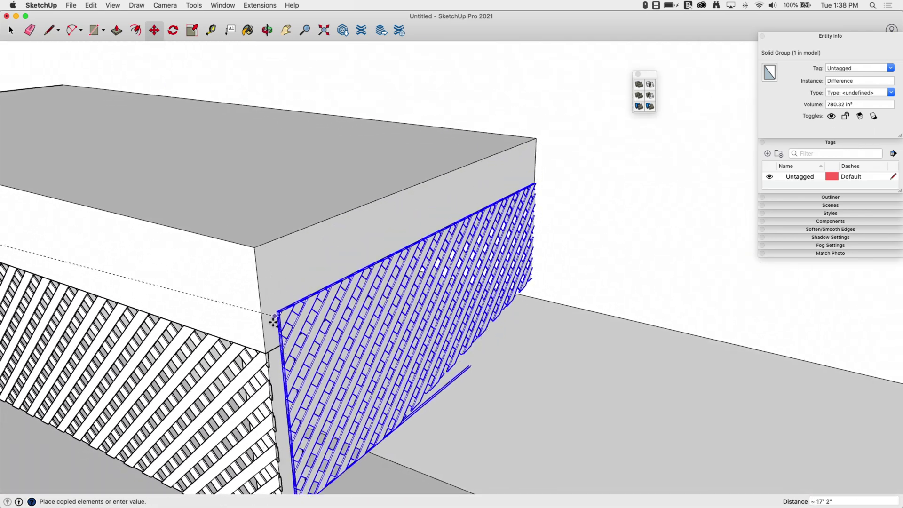
click(269, 353)
- Move the copied end lattice by its corner point so it sits flush under the slab's edge at the front corner, and deselect it
scroll(273, 338, up, 10)
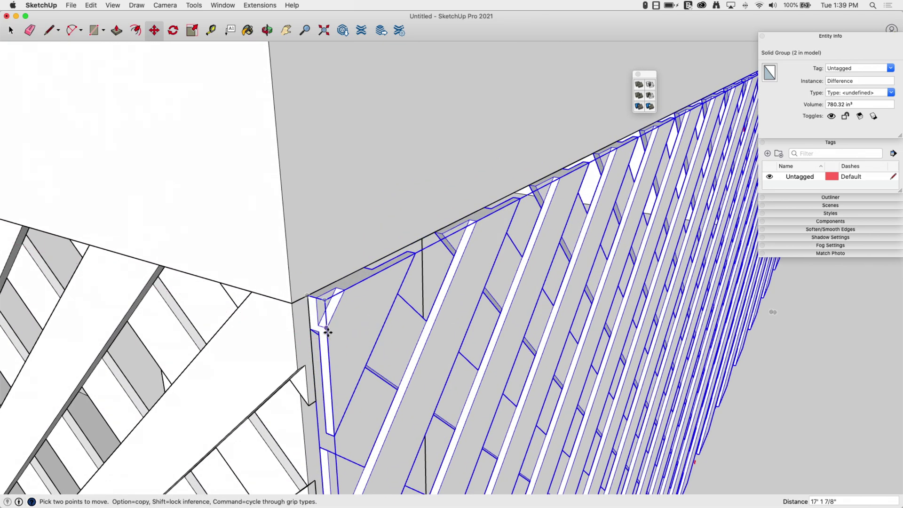
click(326, 329)
click(310, 327)
key(space)
scroll(311, 350, down, 5)
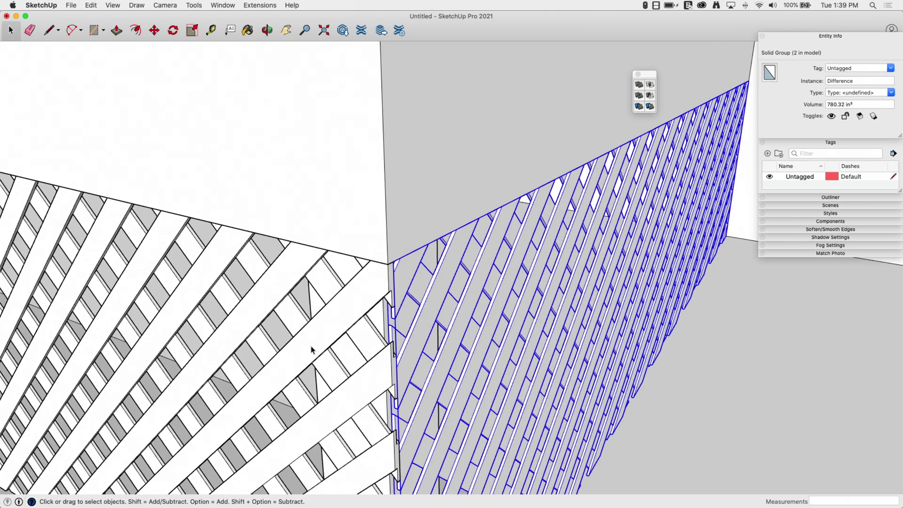
scroll(309, 352, down, 6)
click(251, 411)
scroll(250, 404, up, 1)
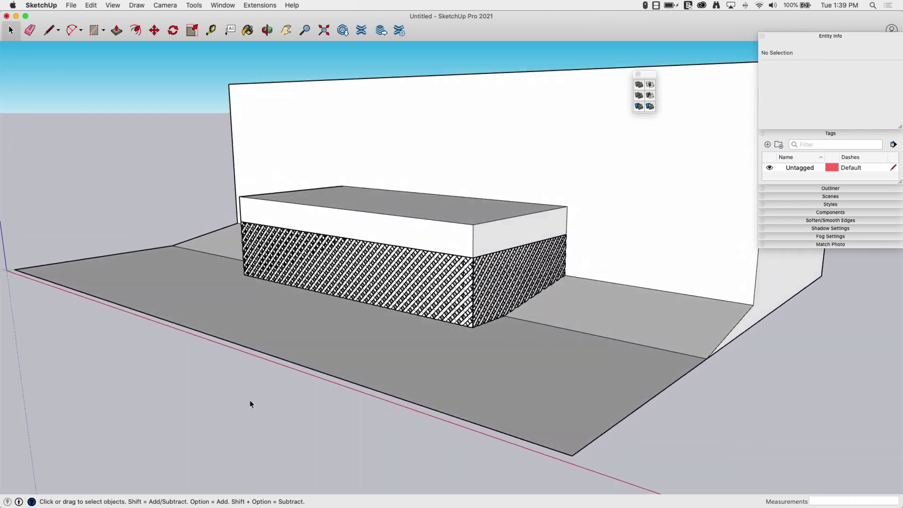
middle_drag(250, 400, 78, 139)
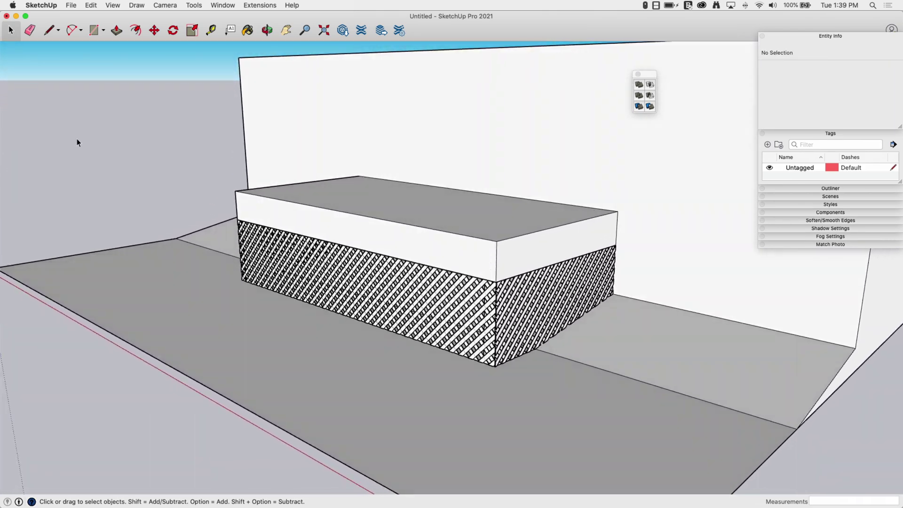
scroll(77, 138, down, 3)
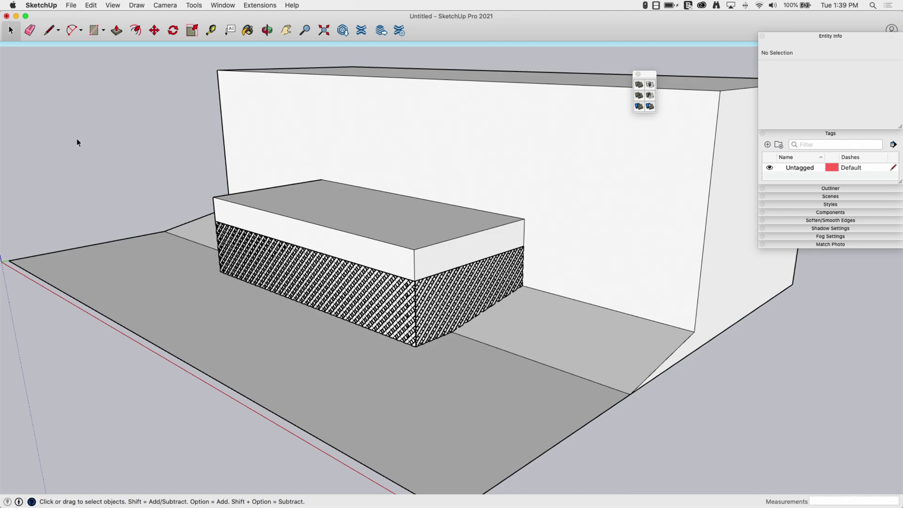